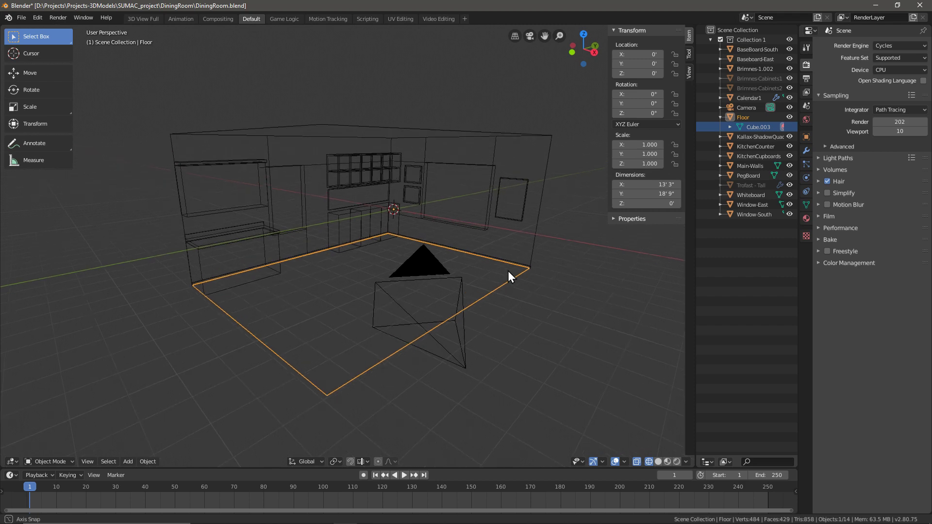
# - Orbit the room view around the outlined floor and render the scene with F12
pyautogui.scroll(3, 503, 255)
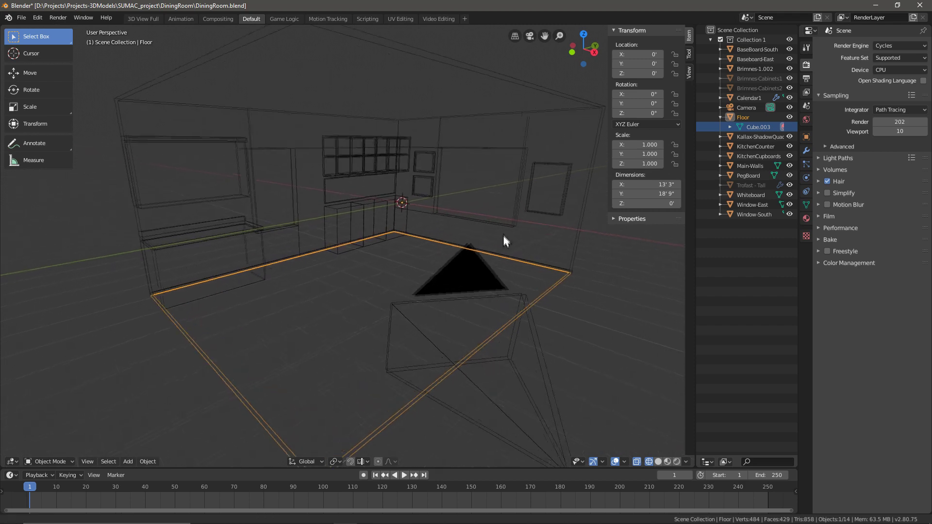
pyautogui.moveTo(504, 228); pyautogui.dragTo(502, 218)
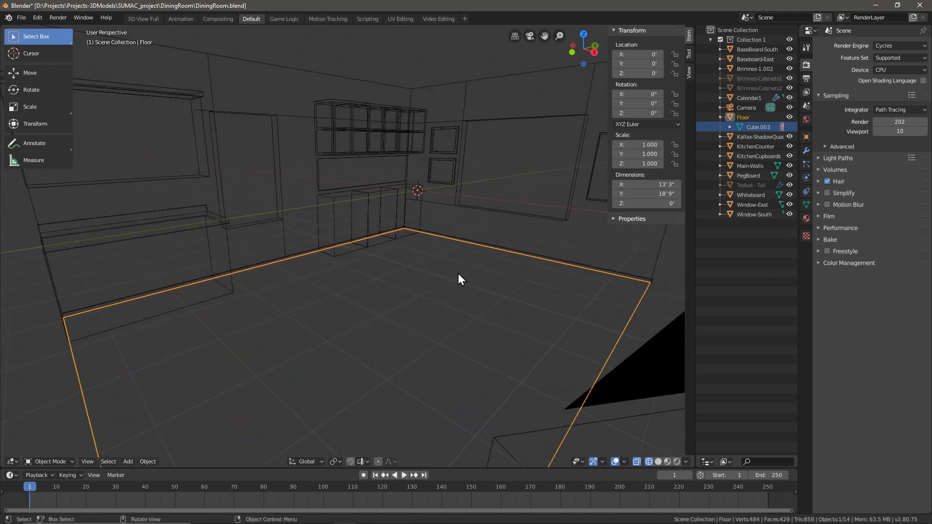
pyautogui.moveTo(458, 273); pyautogui.dragTo(427, 287)
pyautogui.press('F12')
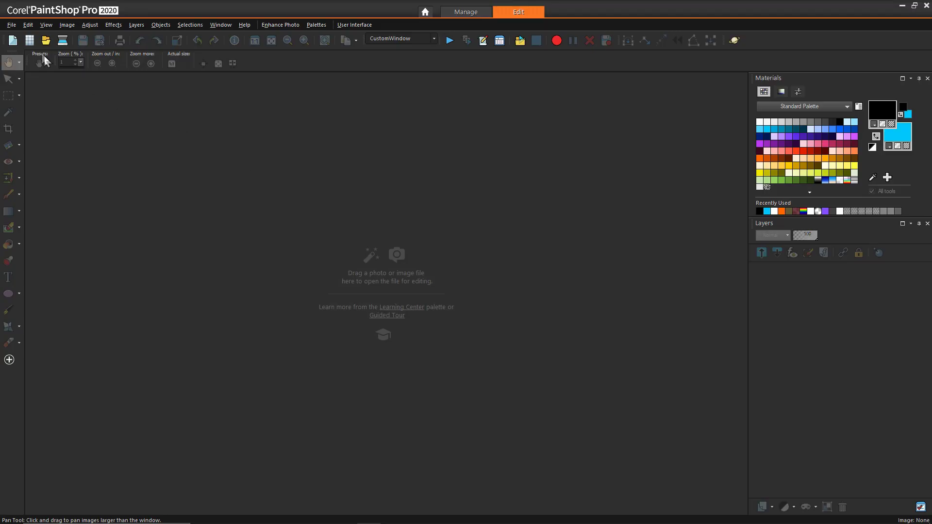
# - Start a new image and select the current Width value for replacement
pyautogui.hotkey('ctrl', 'n')
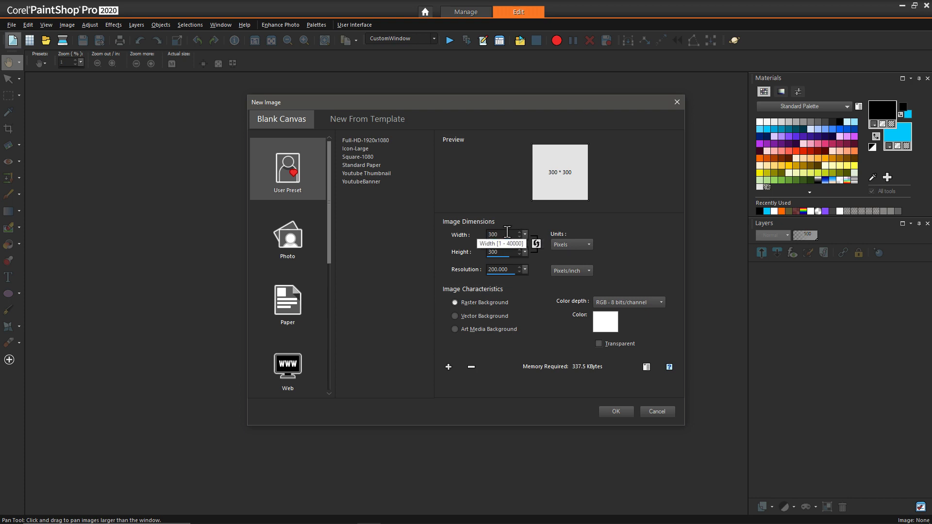
pyautogui.moveTo(507, 232); pyautogui.dragTo(474, 234)
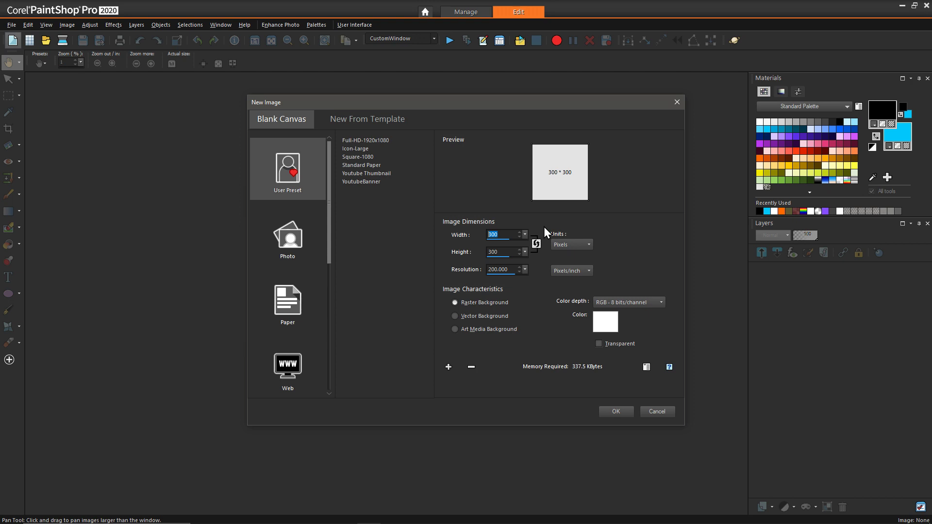
# - Create the 180 × 180 image and zoom the blank canvas in to 400%
pyautogui.write('180')
pyautogui.press('Return')
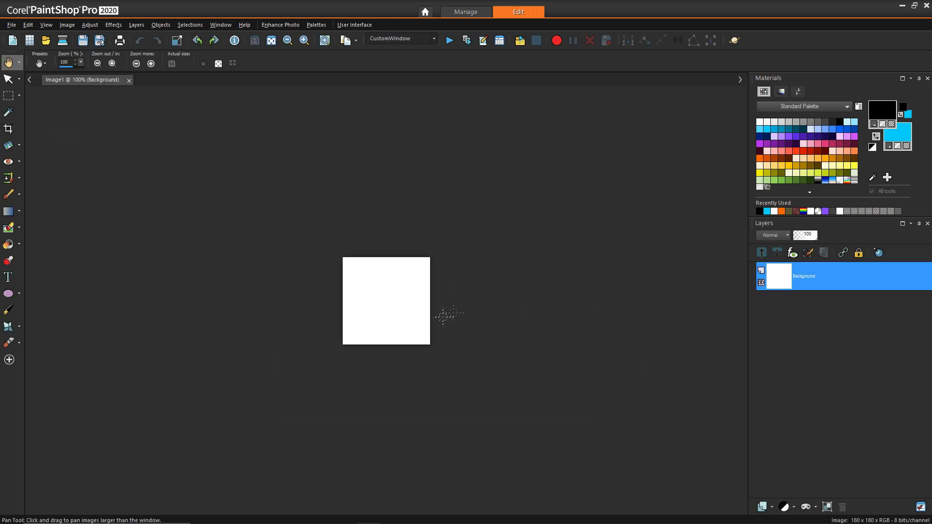
pyautogui.scroll(2, 424, 343)
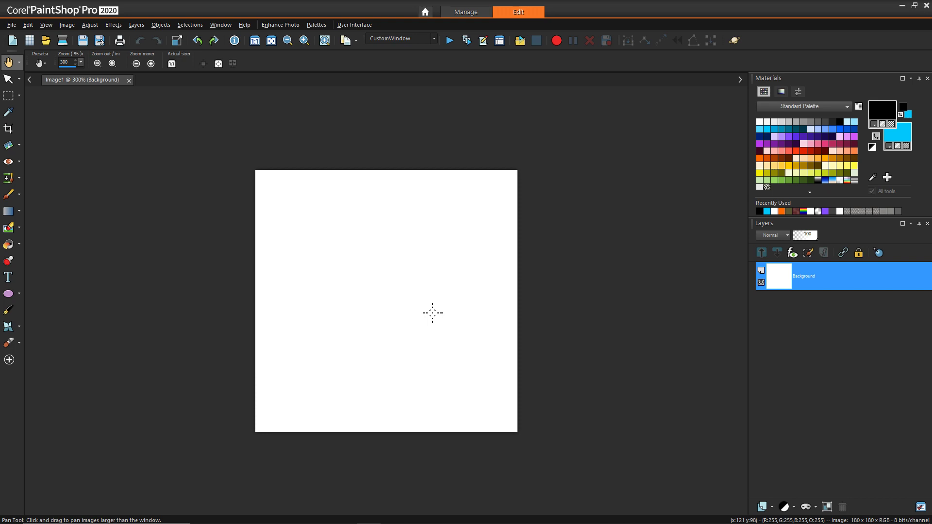
pyautogui.scroll(1, 432, 313)
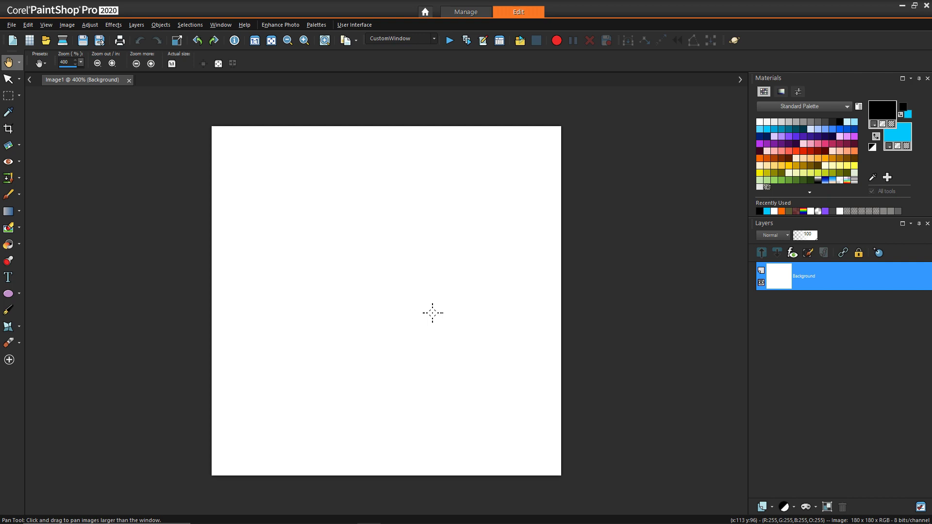
# - Draw a pale yellow rectangle with a 1.00 outline in the canvas's upper-left area
pyautogui.click(18, 291)
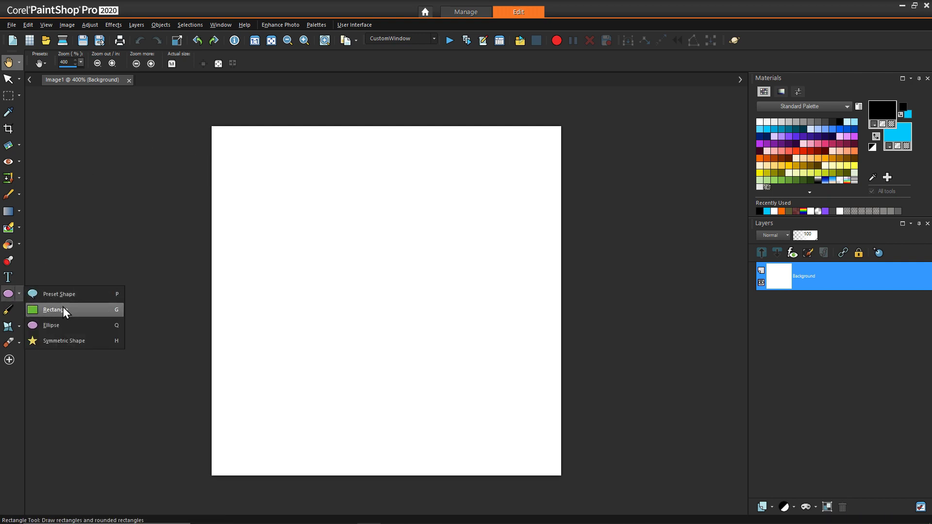
pyautogui.click(63, 306)
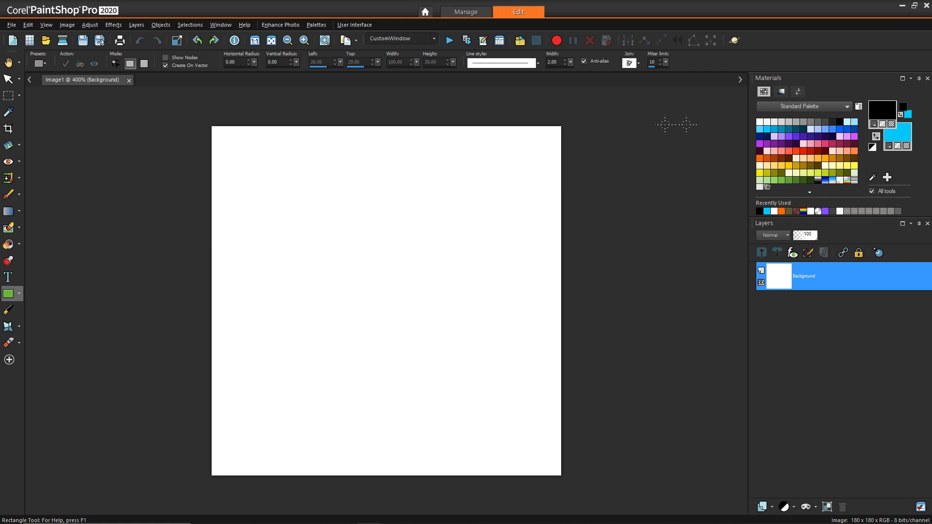
pyautogui.rightClick(900, 130)
pyautogui.click(464, 276)
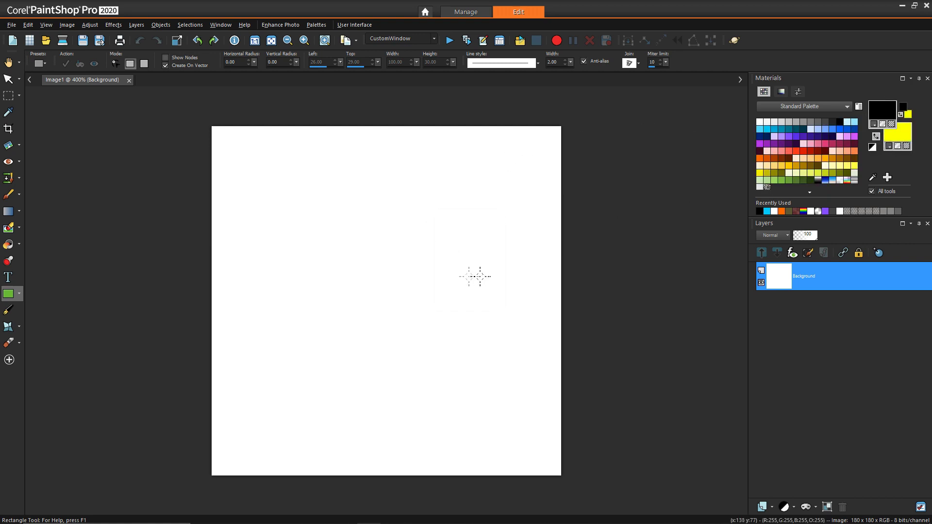
pyautogui.rightClick(760, 172)
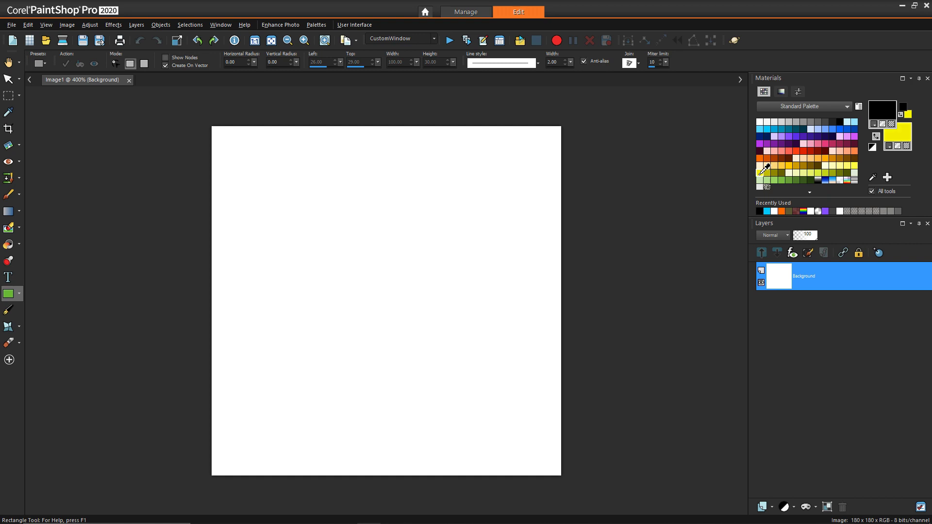
pyautogui.rightClick(804, 172)
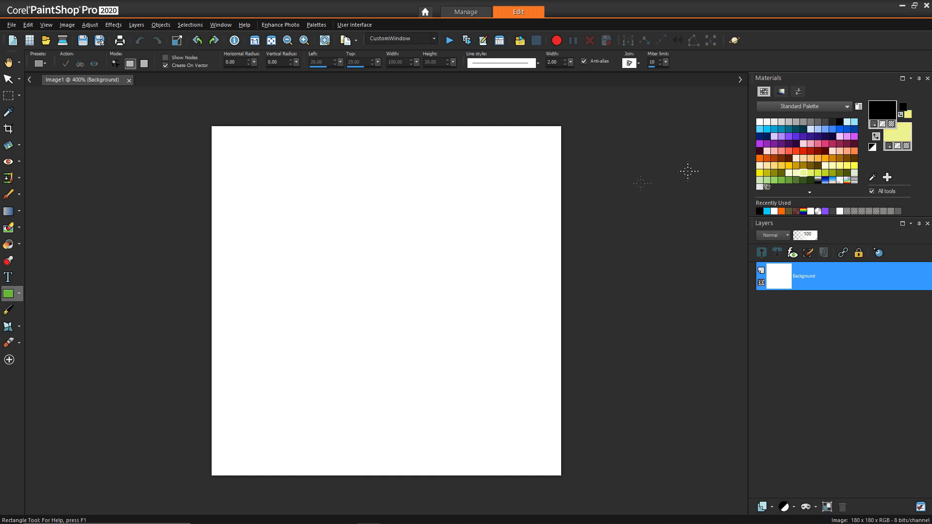
pyautogui.click(564, 64)
pyautogui.moveTo(268, 190); pyautogui.dragTo(416, 260)
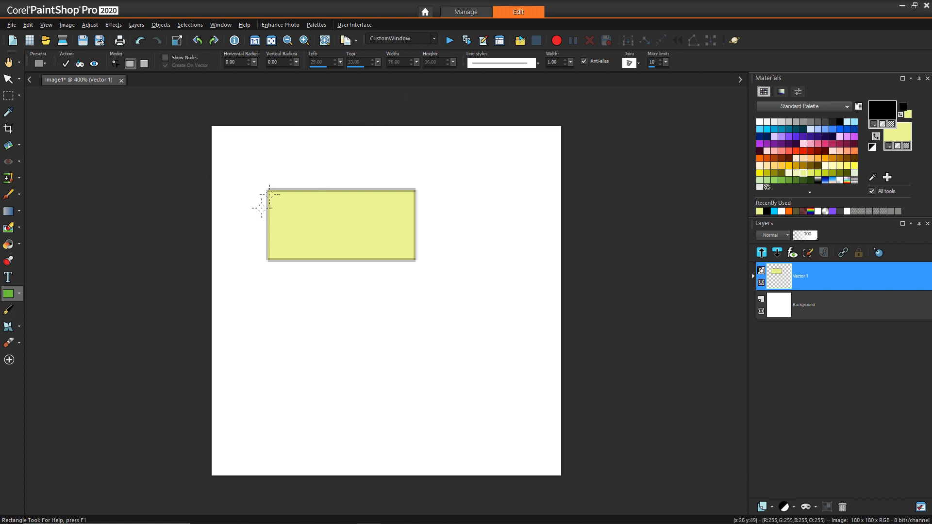
# - Set the yellow rectangle's width to 80 pixels
pyautogui.click(8, 80)
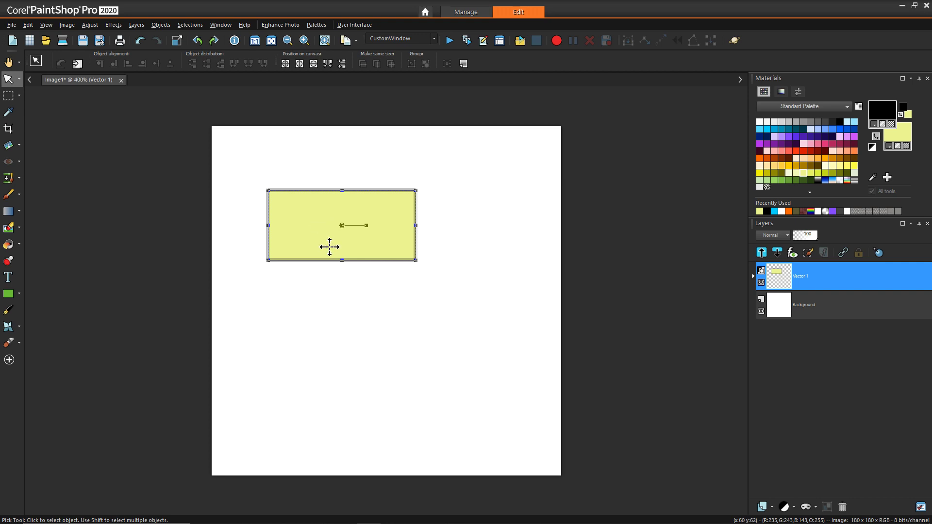
pyautogui.click(9, 294)
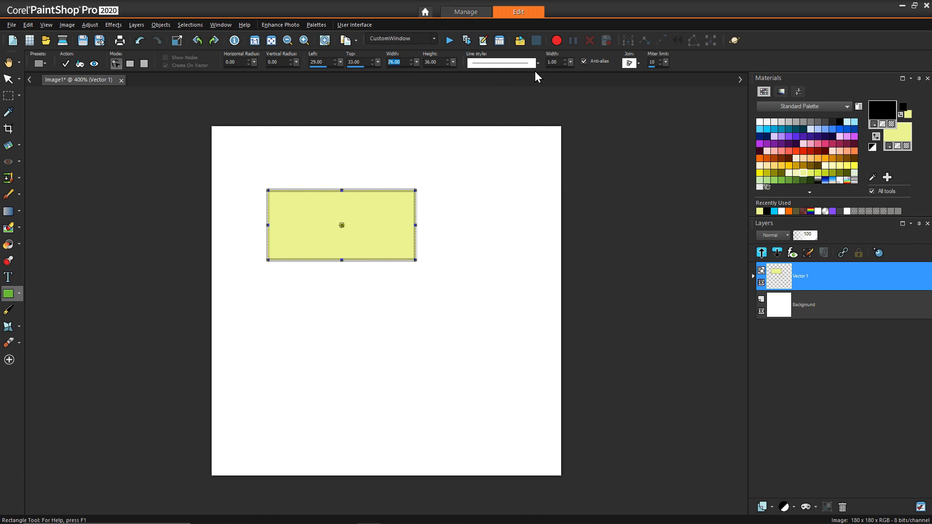
pyautogui.write('80')
pyautogui.press('Tab')
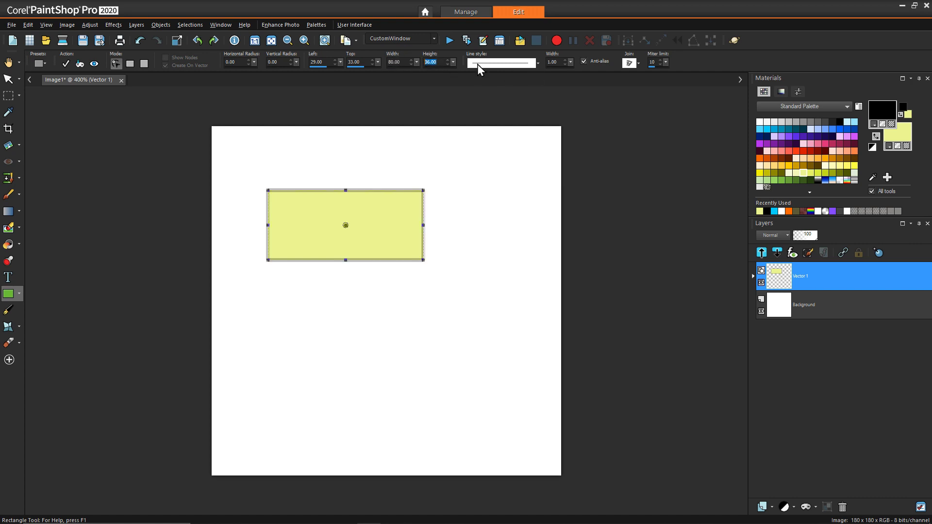
pyautogui.press('Return')
pyautogui.press('k')
# - Move the rectangle up toward the canvas's top-left corner
pyautogui.click(416, 322)
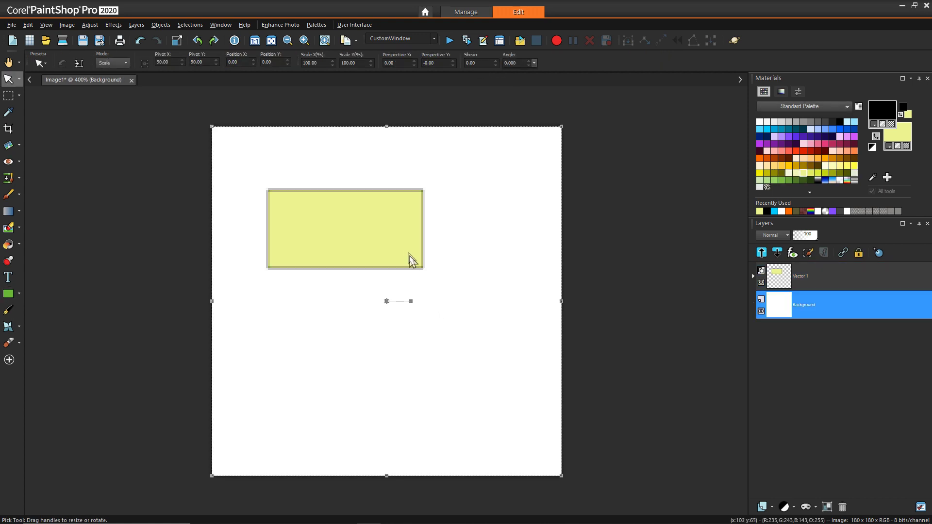
pyautogui.click(412, 257)
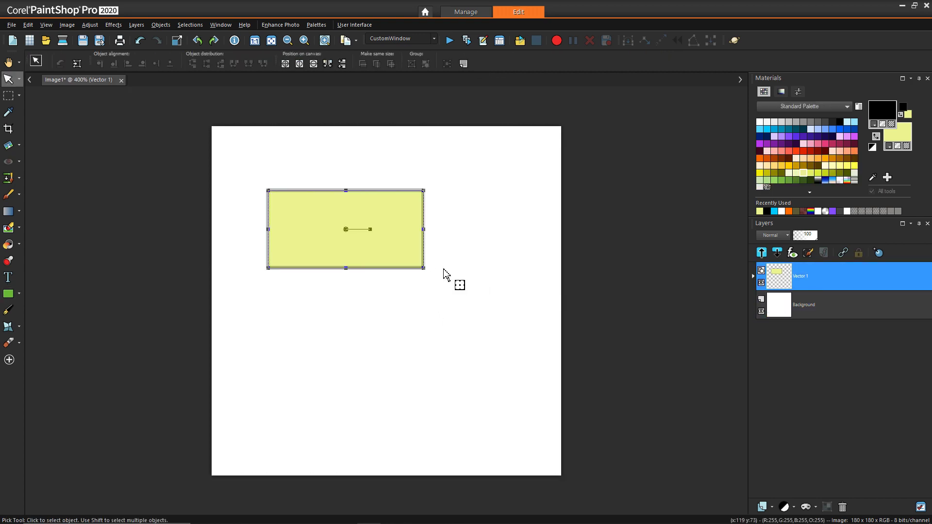
pyautogui.moveTo(326, 233); pyautogui.dragTo(293, 189)
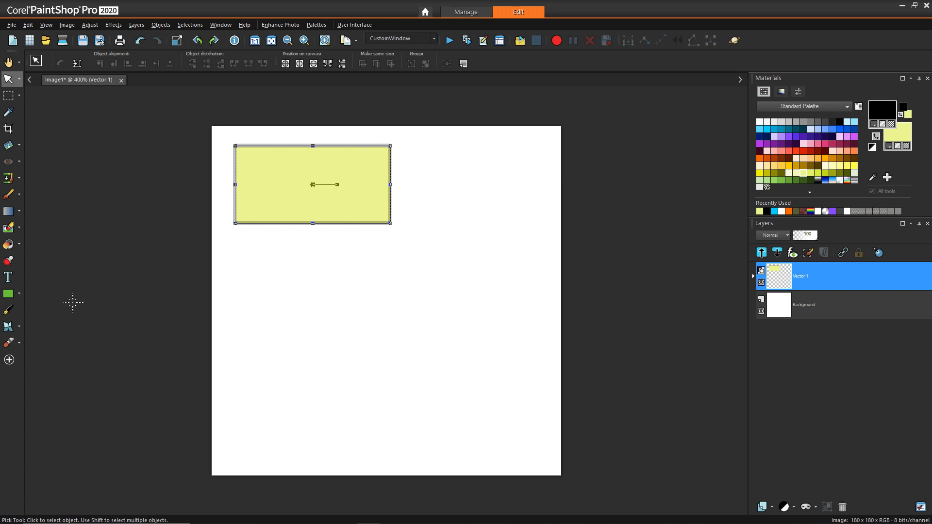
pyautogui.click(18, 293)
# - Try the Ellipse, Rectangle and Preset Shape modes and browse the preset shapes gallery
pyautogui.click(76, 325)
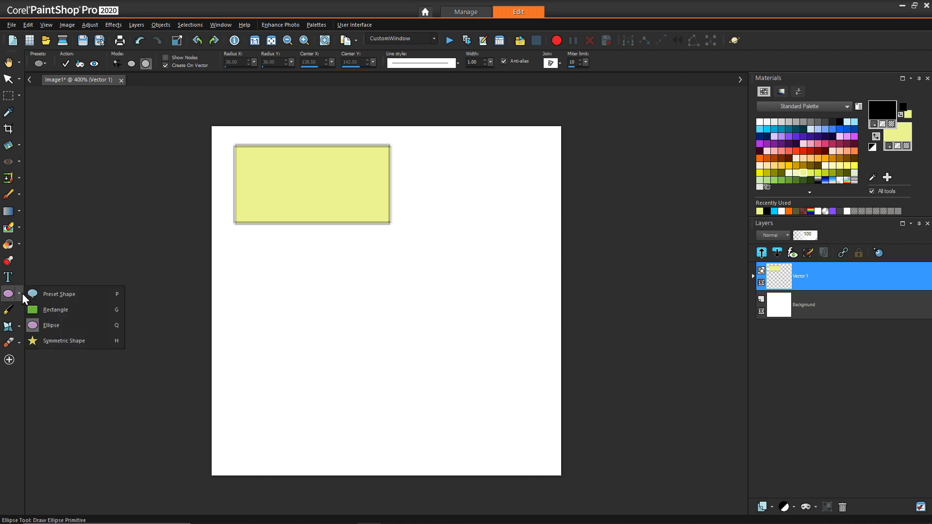
pyautogui.click(43, 310)
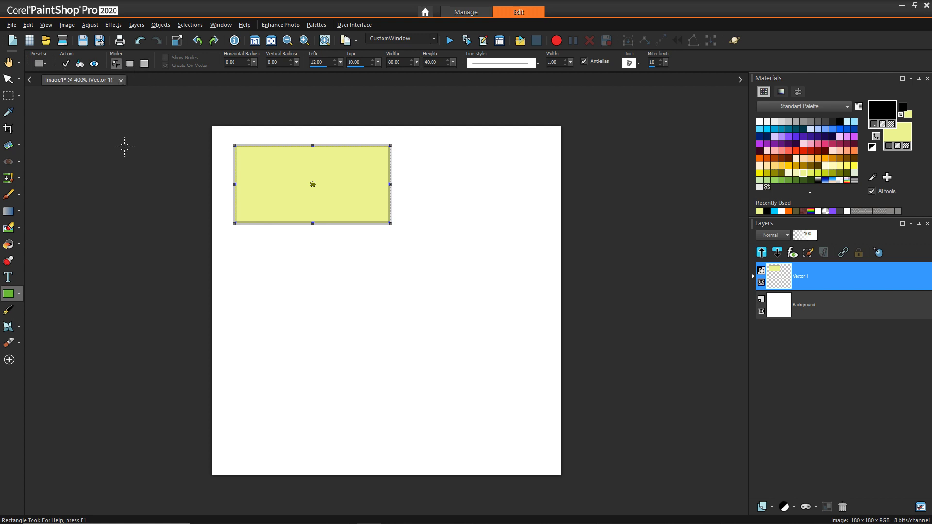
pyautogui.click(19, 294)
pyautogui.click(58, 295)
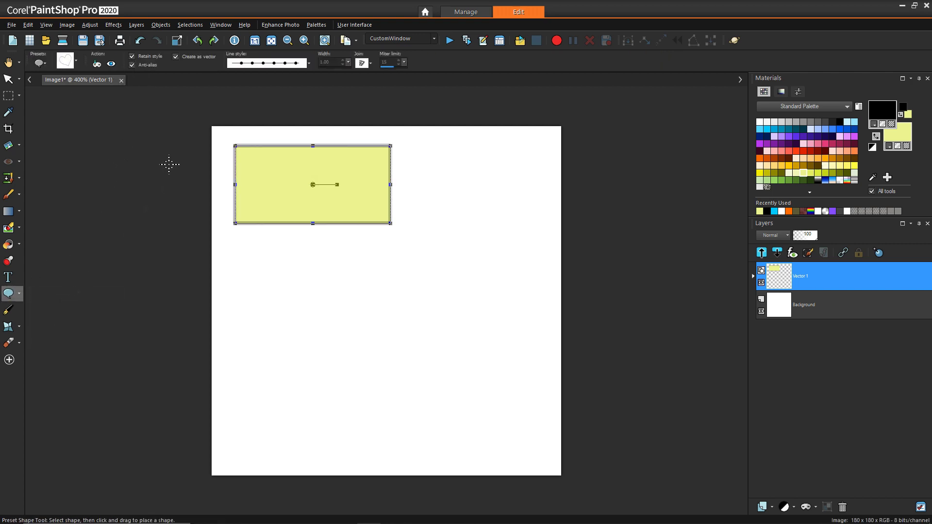
pyautogui.click(77, 60)
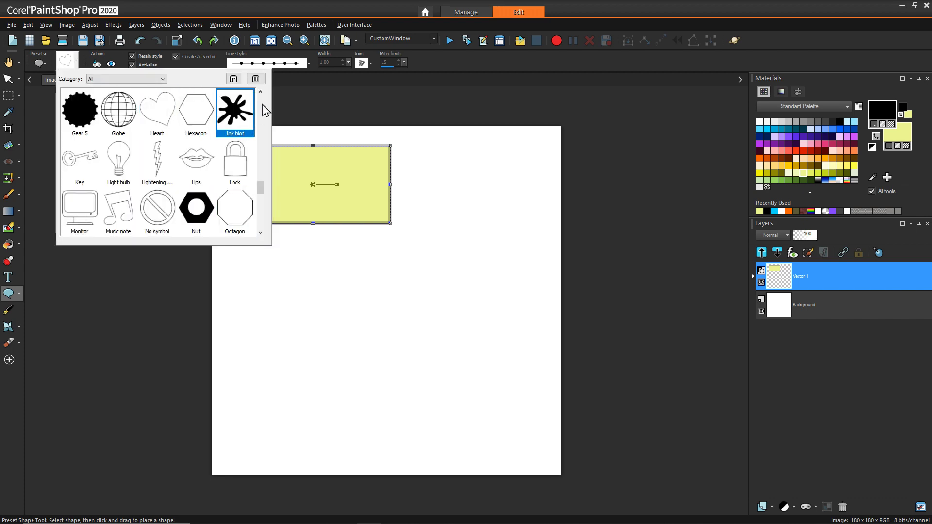
pyautogui.moveTo(262, 187); pyautogui.dragTo(265, 94)
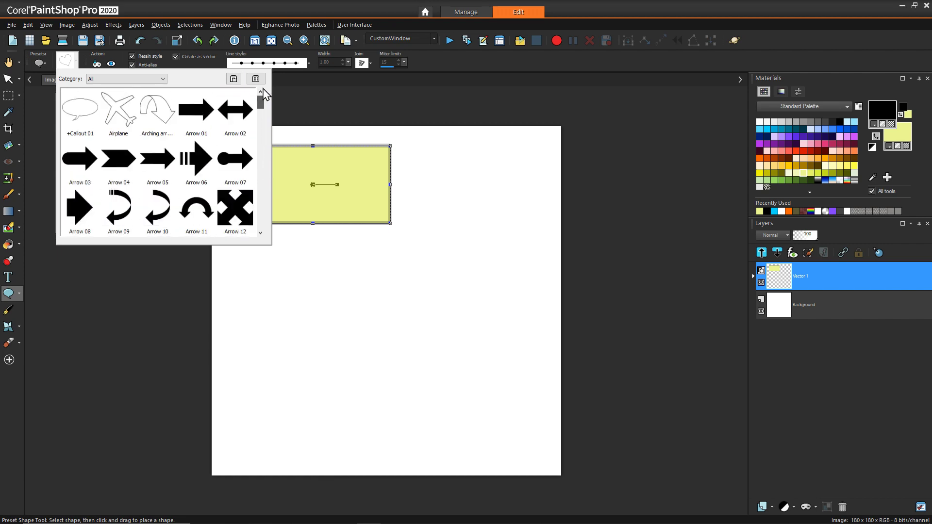
pyautogui.click(77, 180)
# - Draw a yellow circle below the rectangle with ellipse mode
pyautogui.click(20, 292)
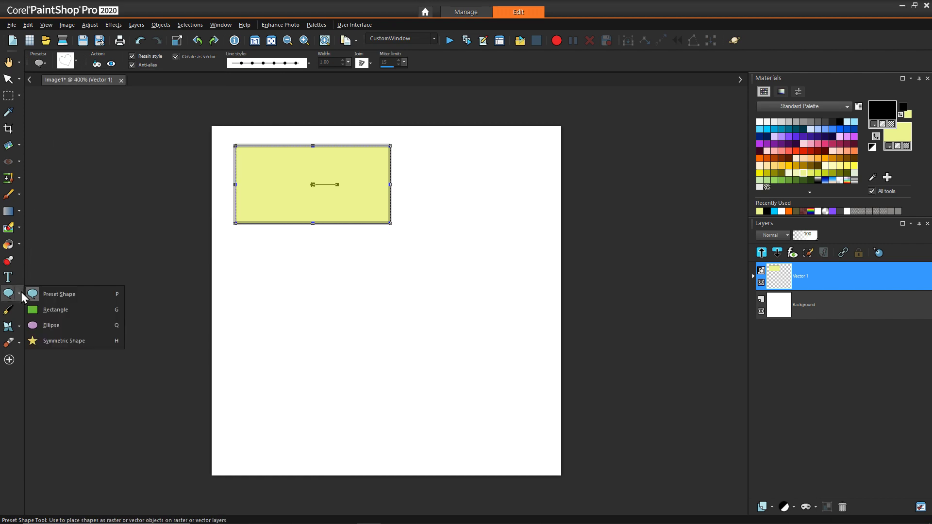
pyautogui.click(51, 324)
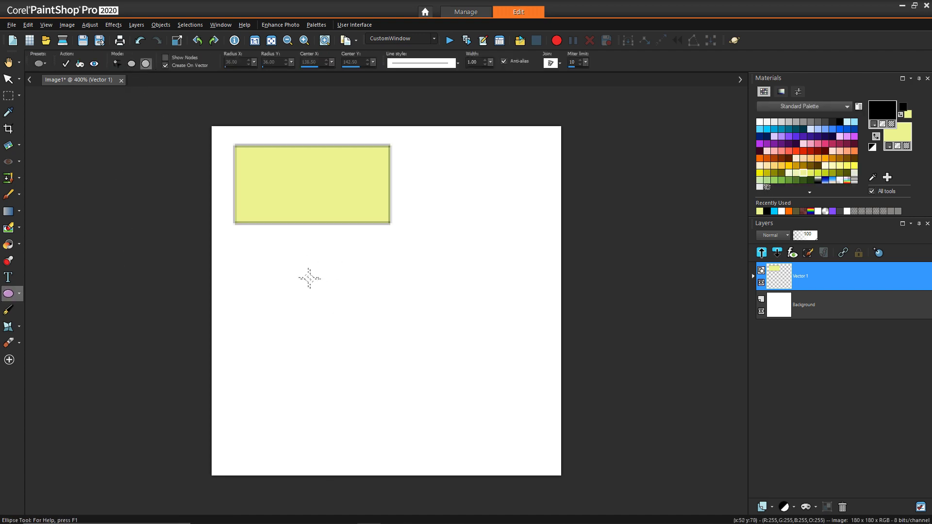
pyautogui.moveTo(304, 276); pyautogui.dragTo(435, 391)
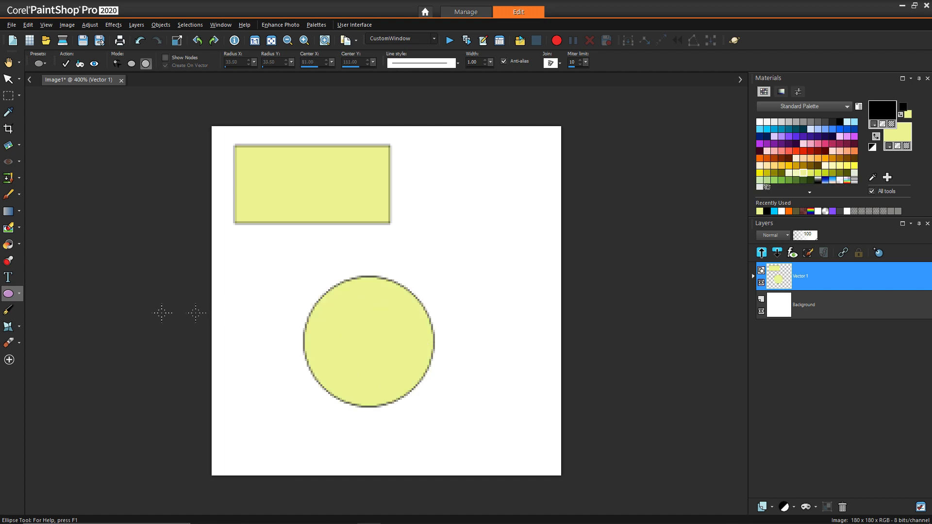
# - Set the circle's Radius X and Radius Y both to 36
pyautogui.click(8, 81)
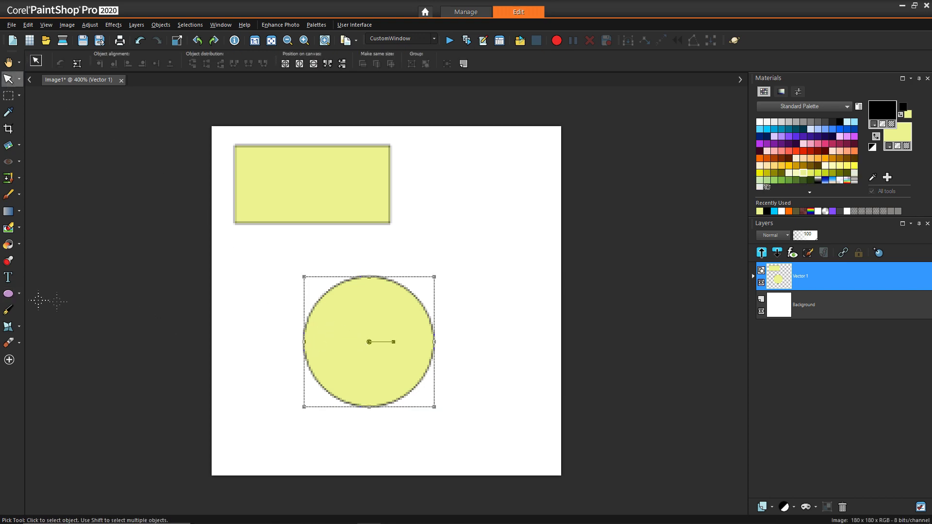
pyautogui.click(8, 294)
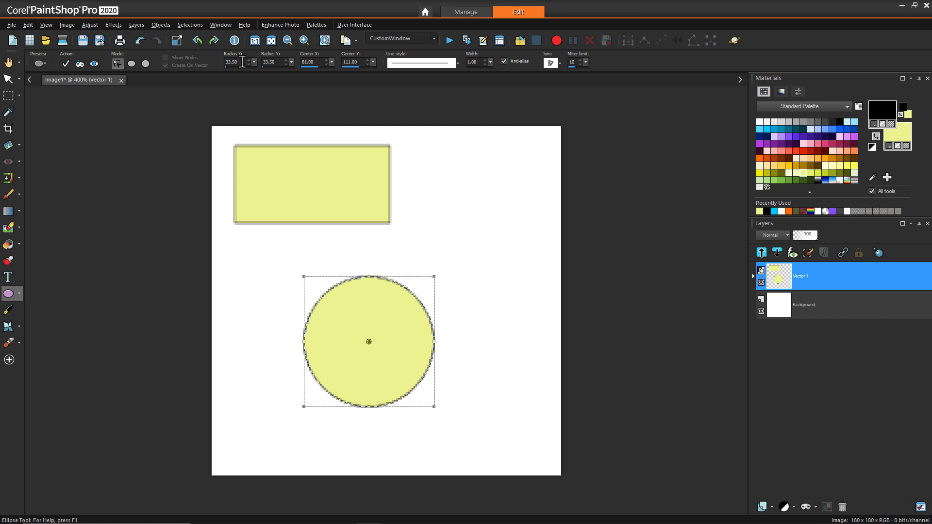
pyautogui.click(242, 62)
pyautogui.click(277, 61)
pyautogui.write('36')
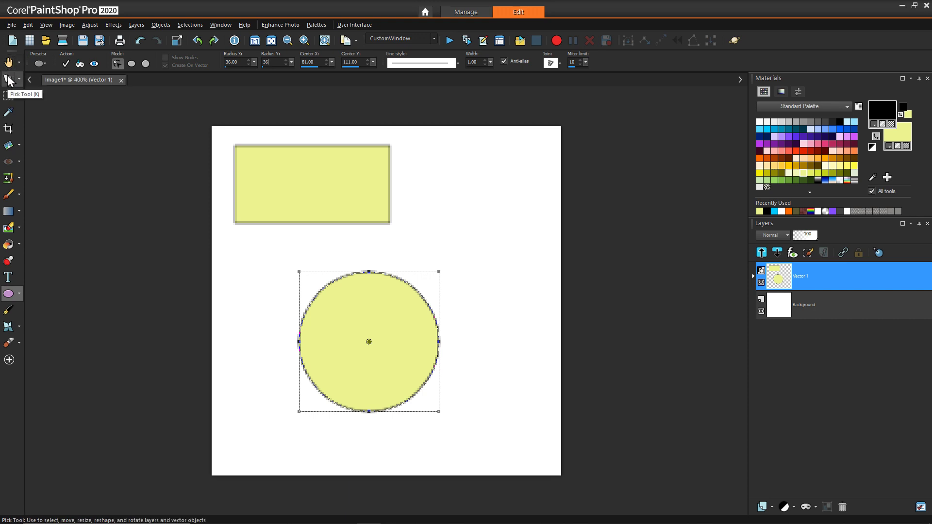
# - Convert the circle to a path and make its left node a cusp
pyautogui.rightClick(402, 282)
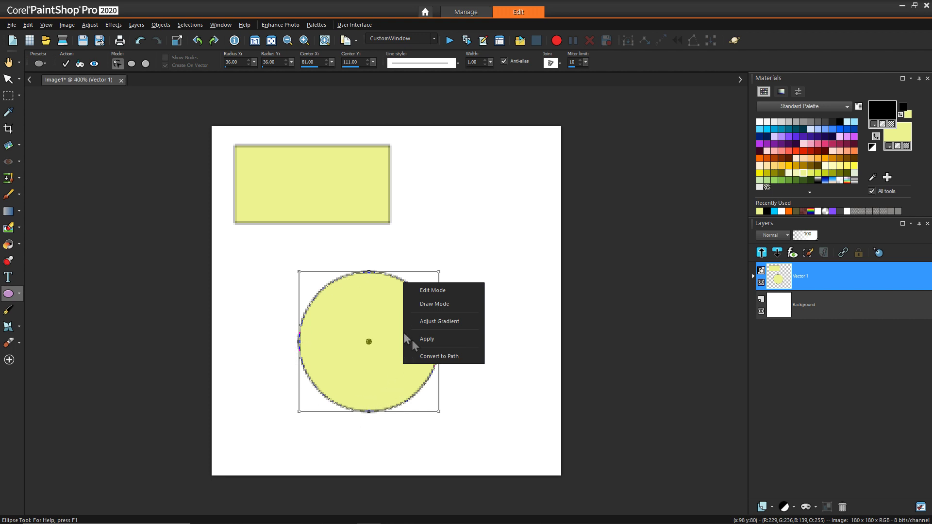
pyautogui.click(437, 356)
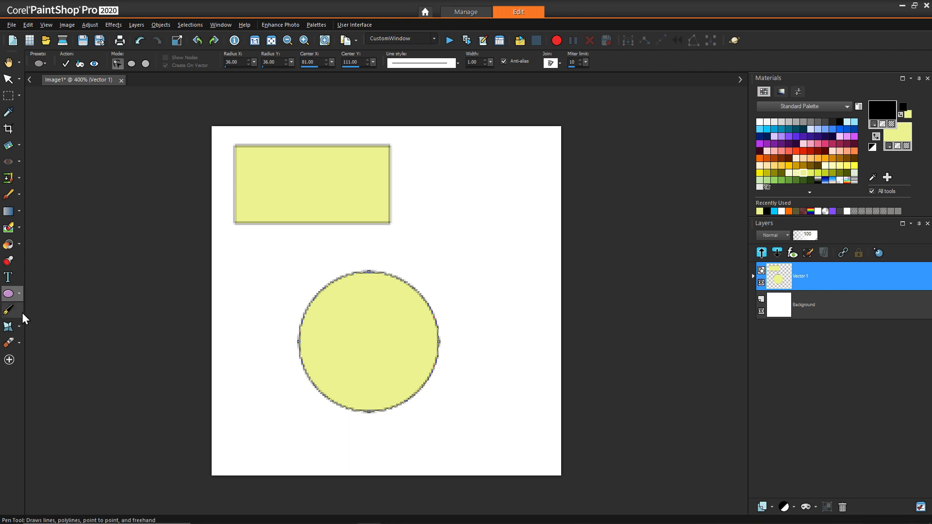
pyautogui.click(7, 313)
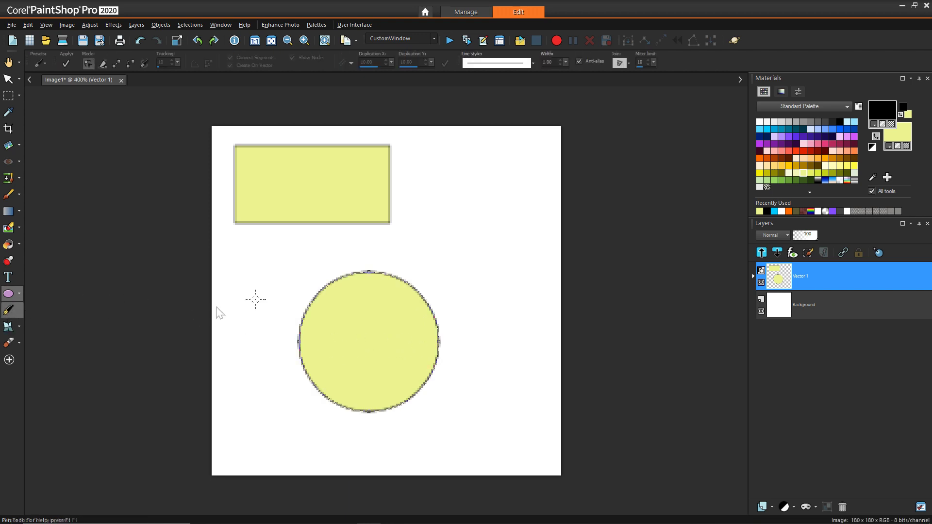
pyautogui.click(298, 346)
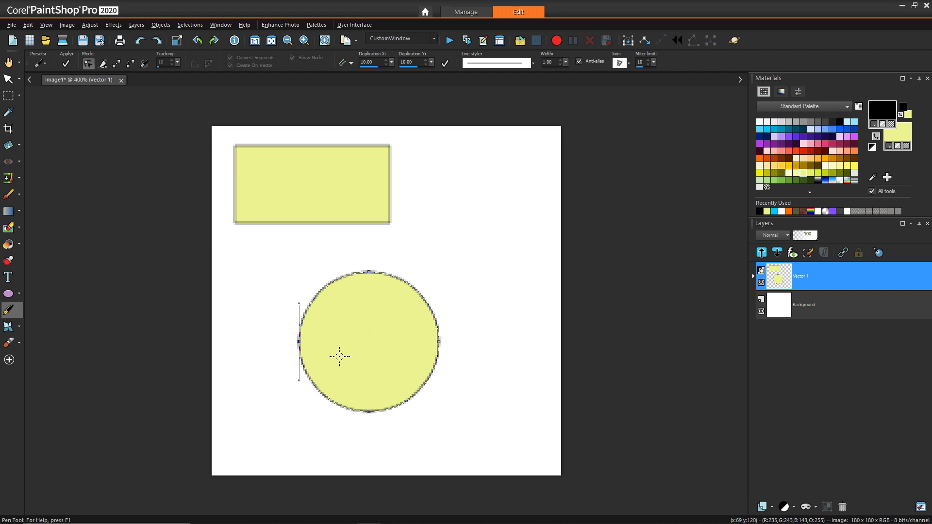
pyautogui.rightClick(299, 342)
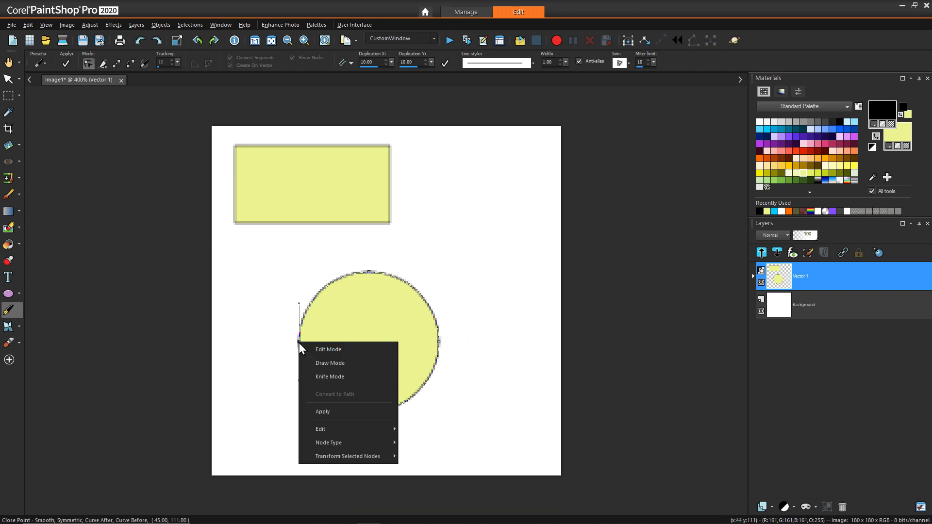
pyautogui.moveTo(355, 441)
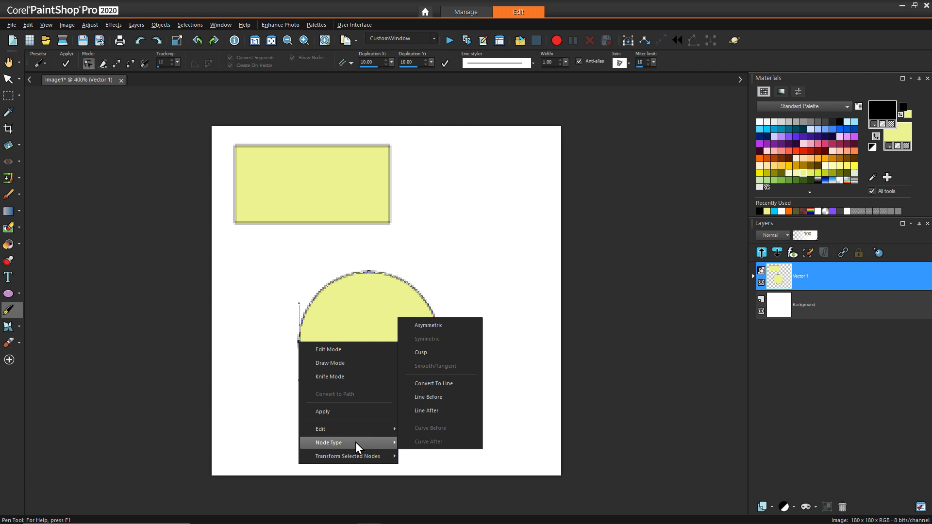
pyautogui.click(425, 353)
pyautogui.moveTo(299, 381); pyautogui.dragTo(354, 387)
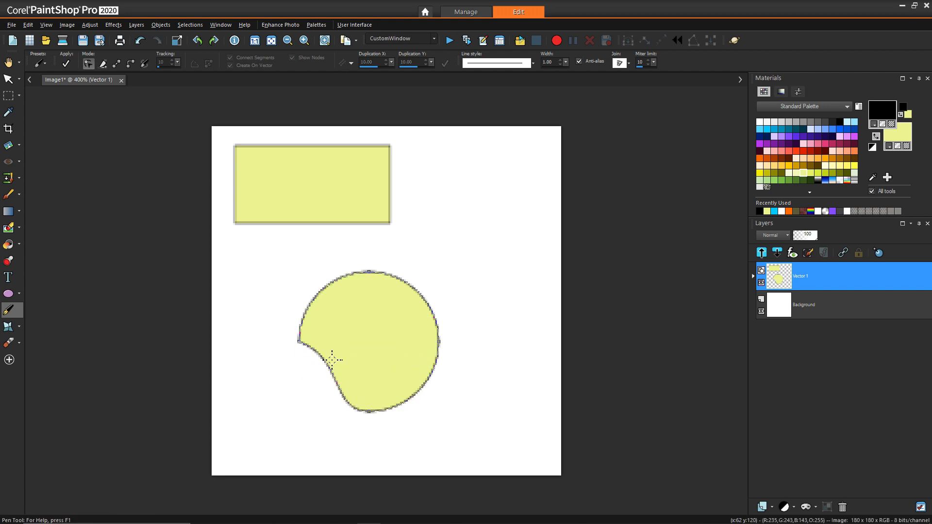
pyautogui.click(332, 360)
pyautogui.hotkey('ctrl', 'z')
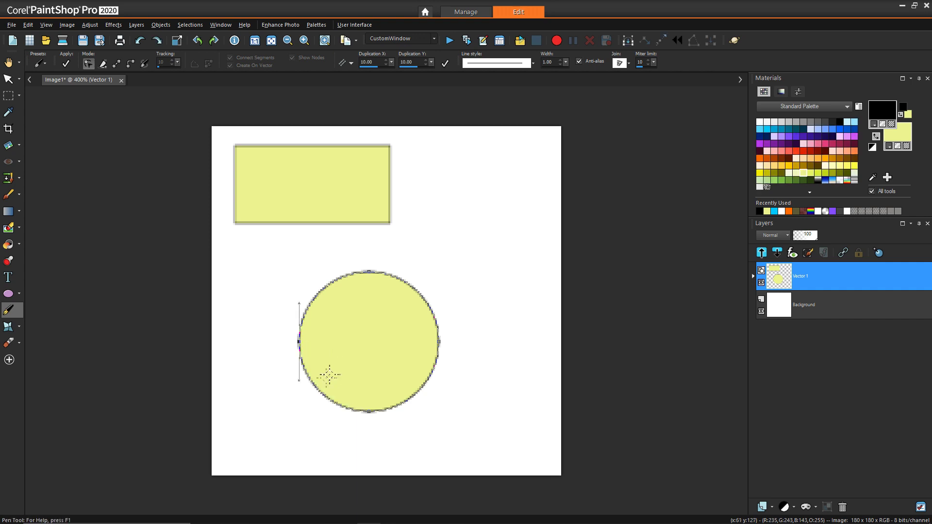
# - Make the circle's right node a cusp node
pyautogui.click(438, 342)
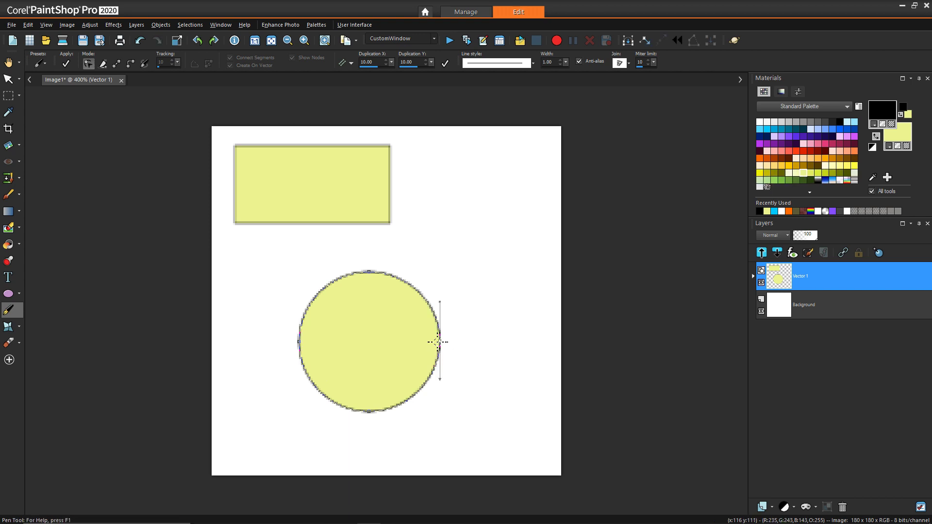
pyautogui.rightClick(438, 342)
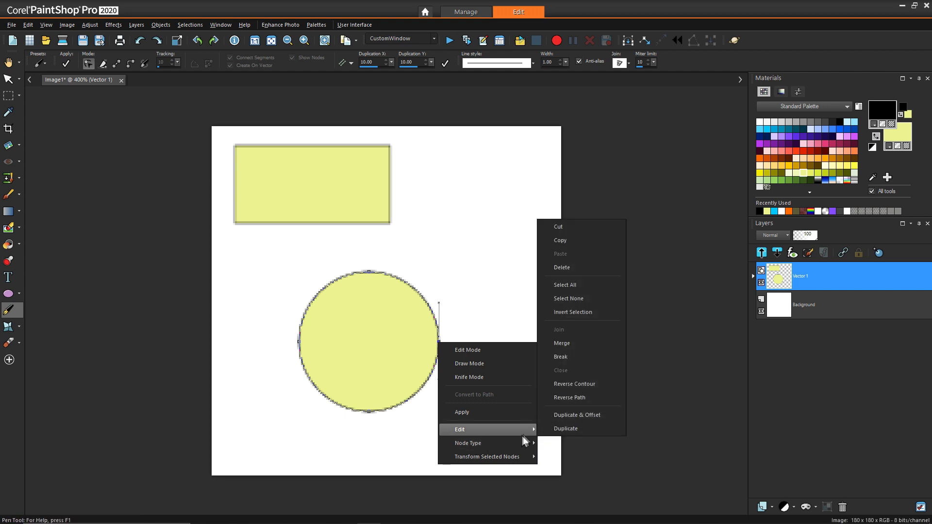
pyautogui.moveTo(522, 447)
pyautogui.click(565, 353)
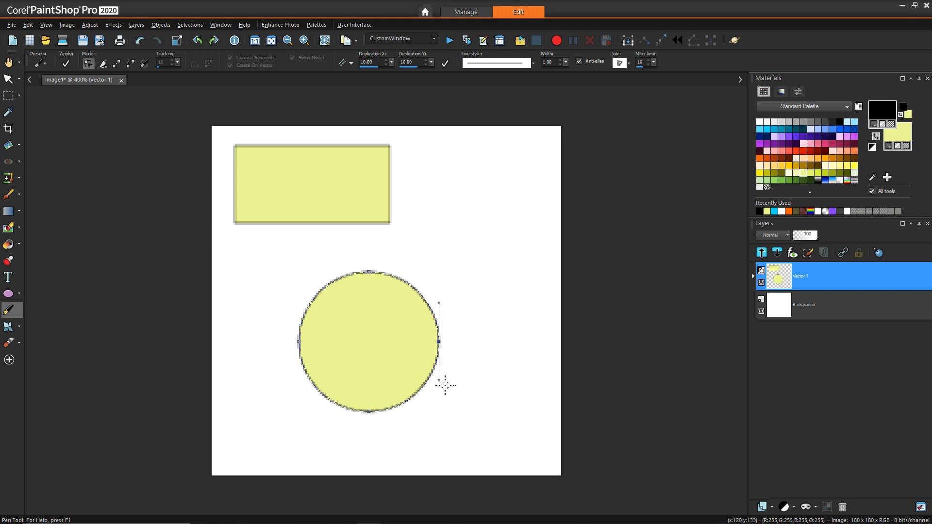
pyautogui.press('shift')
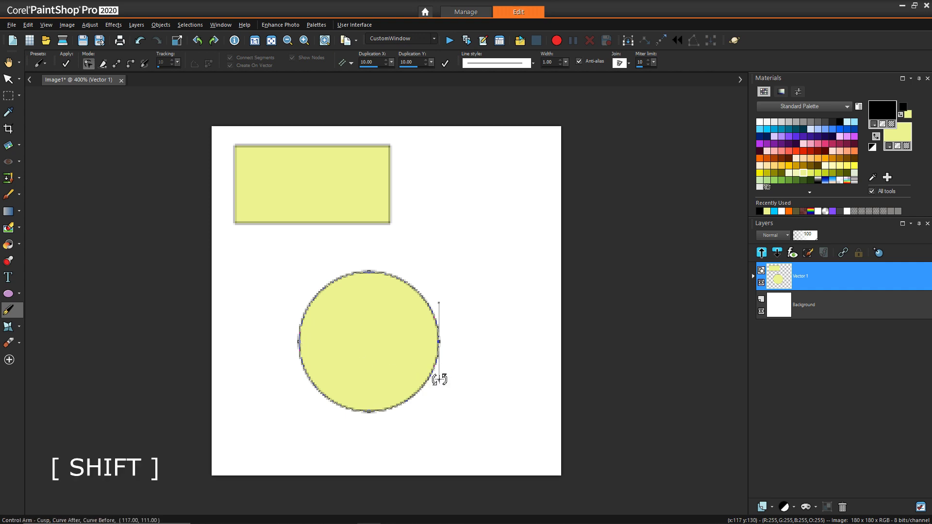
# - Swing both side nodes' lower arms inward and raise the bottom node to flatten the base
pyautogui.moveTo(439, 379); pyautogui.dragTo(410, 342)
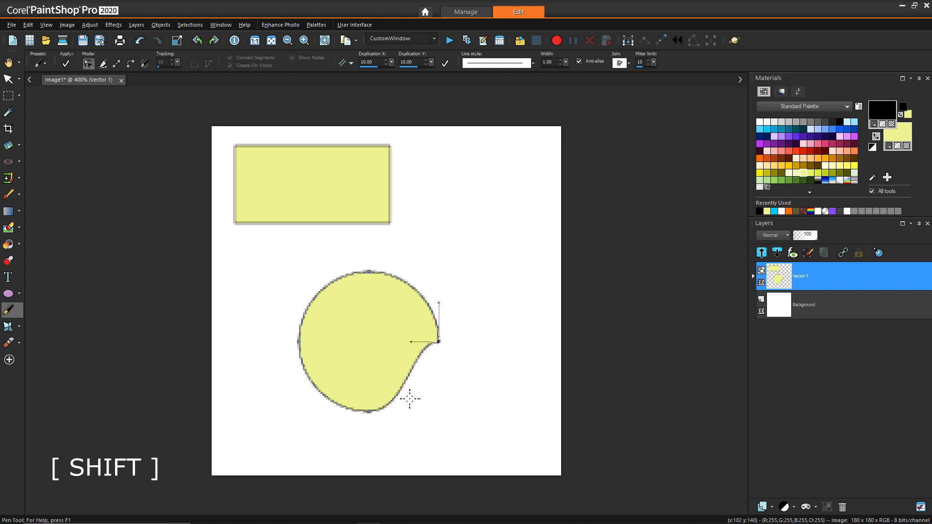
pyautogui.click(300, 342)
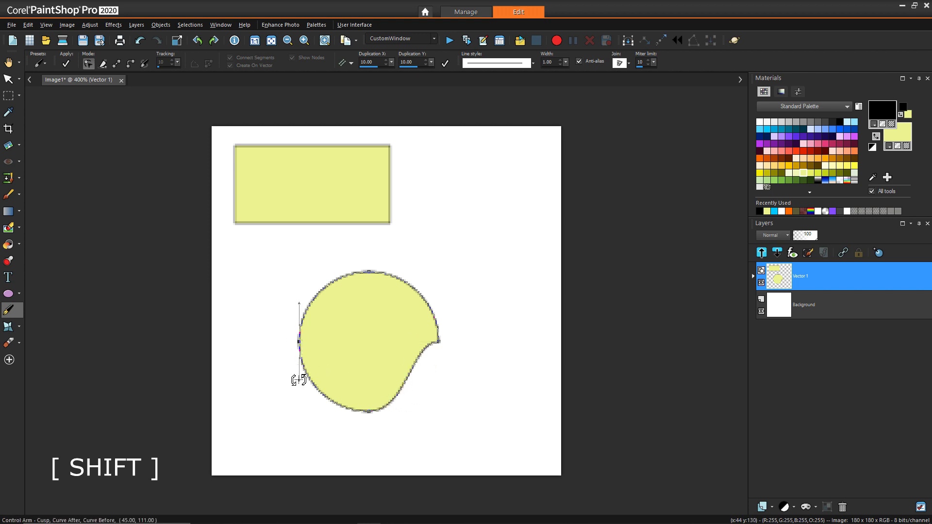
pyautogui.moveTo(299, 380); pyautogui.dragTo(322, 347)
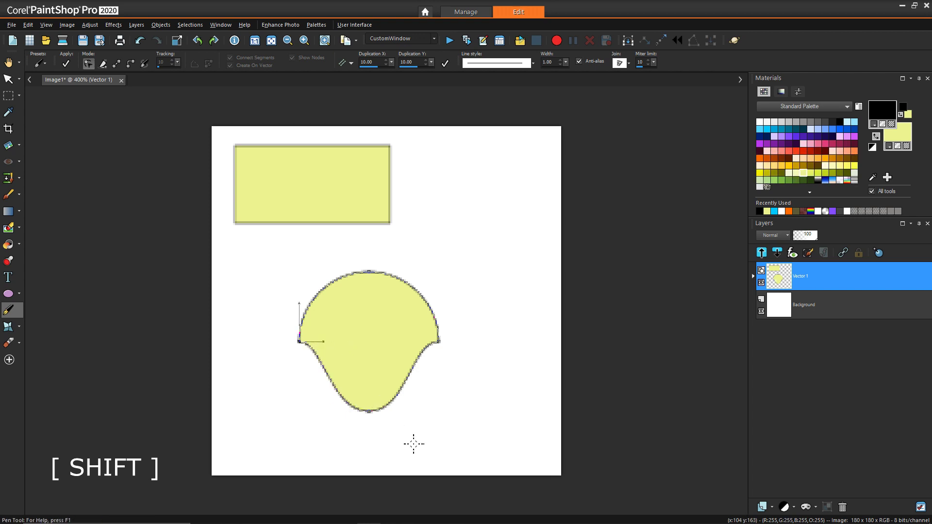
pyautogui.click(369, 411)
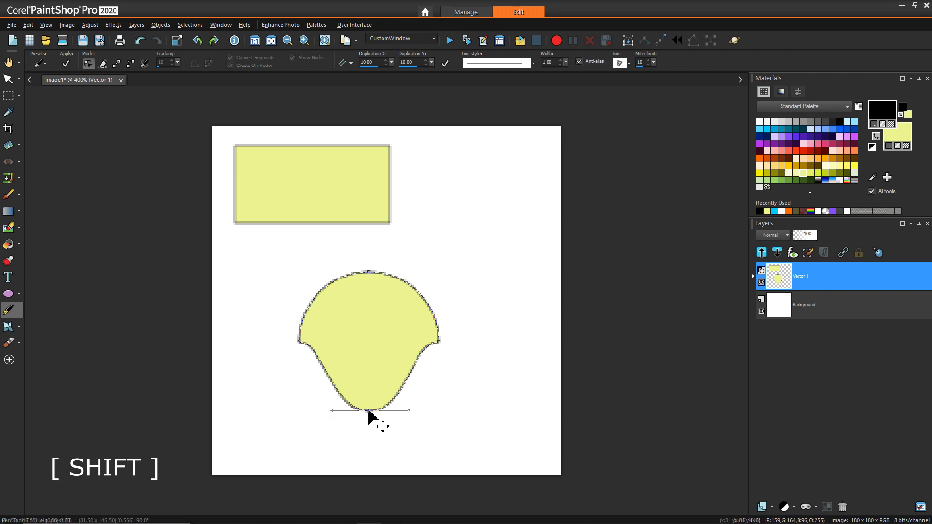
pyautogui.keyDown('shift'); pyautogui.click(369, 413); pyautogui.keyUp('shift')
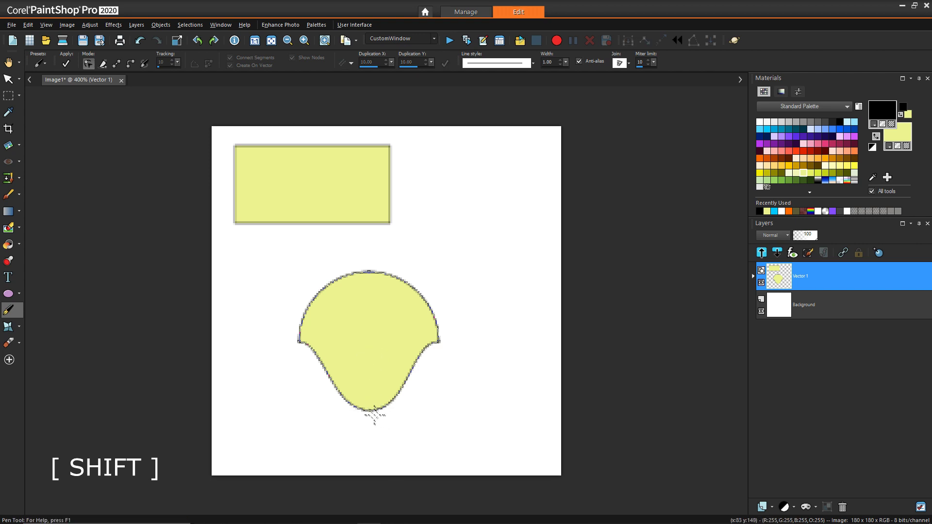
pyautogui.click(367, 412)
pyautogui.moveTo(370, 416); pyautogui.dragTo(377, 389)
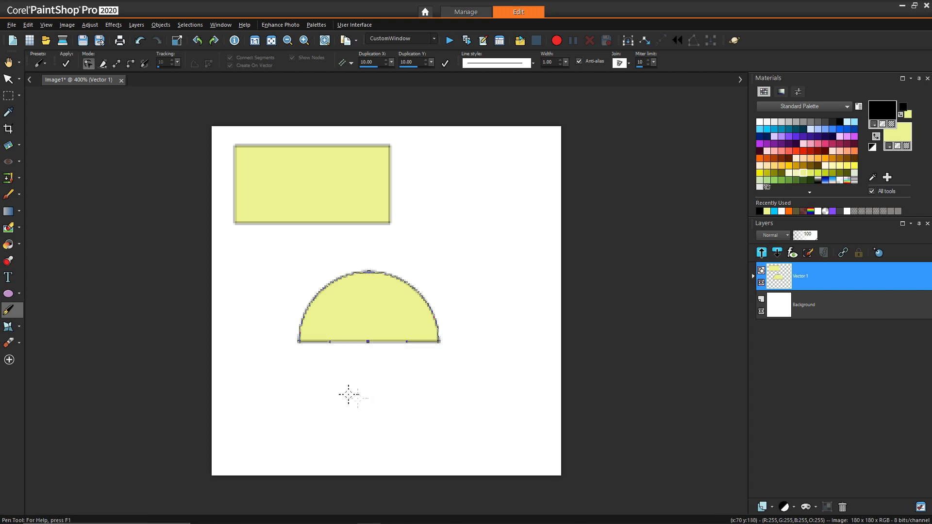
# - Move the semicircle down onto the canvas's bottom edge
pyautogui.click(8, 62)
pyautogui.click(10, 79)
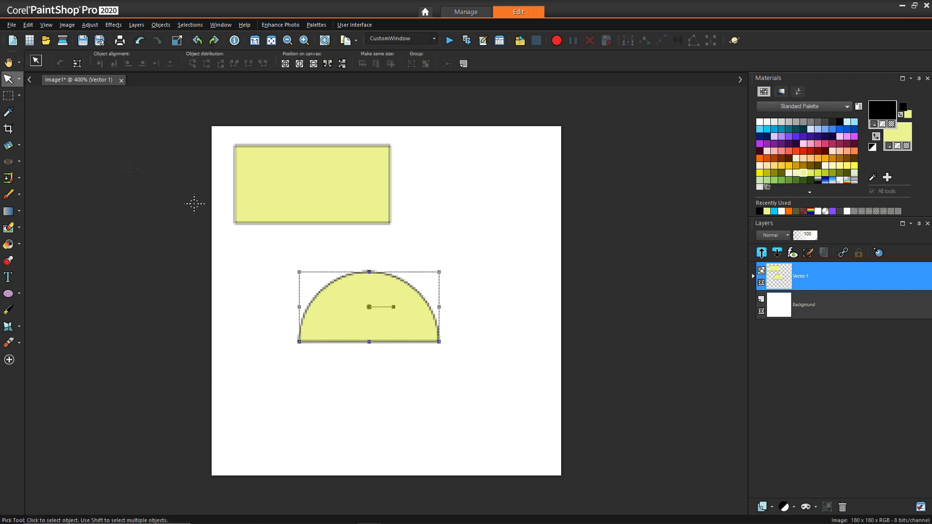
pyautogui.moveTo(368, 306); pyautogui.dragTo(430, 437)
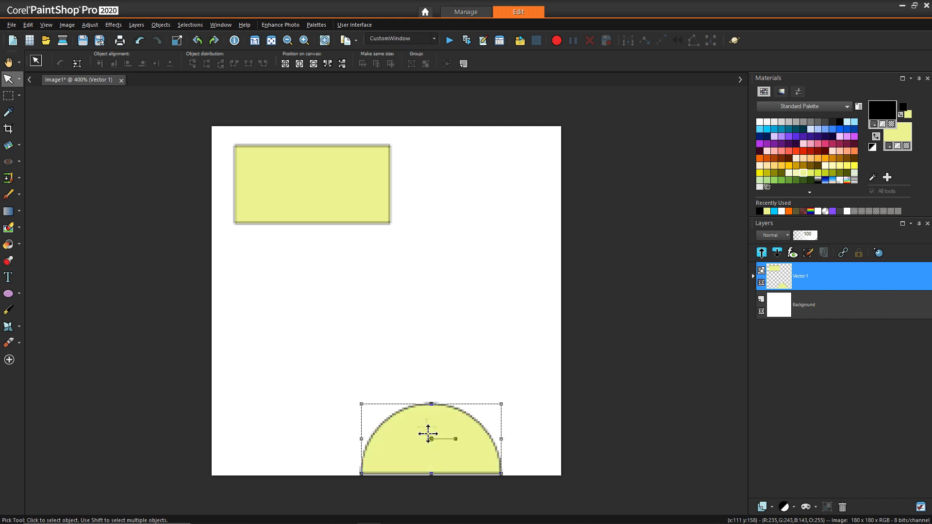
pyautogui.click(363, 474)
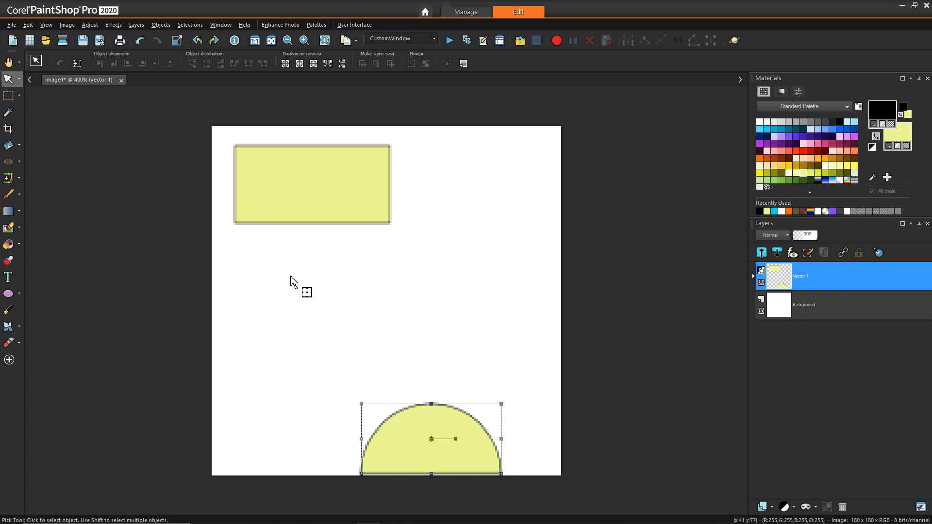
# - Rotate the yellow rectangle upright and place it in the top-right corner
pyautogui.click(271, 202)
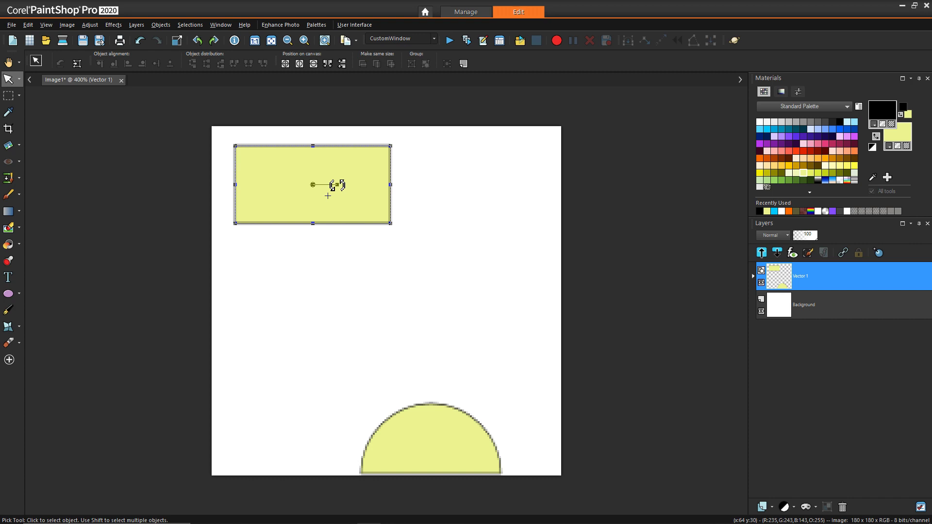
pyautogui.moveTo(283, 167); pyautogui.dragTo(450, 154)
pyautogui.moveTo(500, 171); pyautogui.dragTo(525, 222)
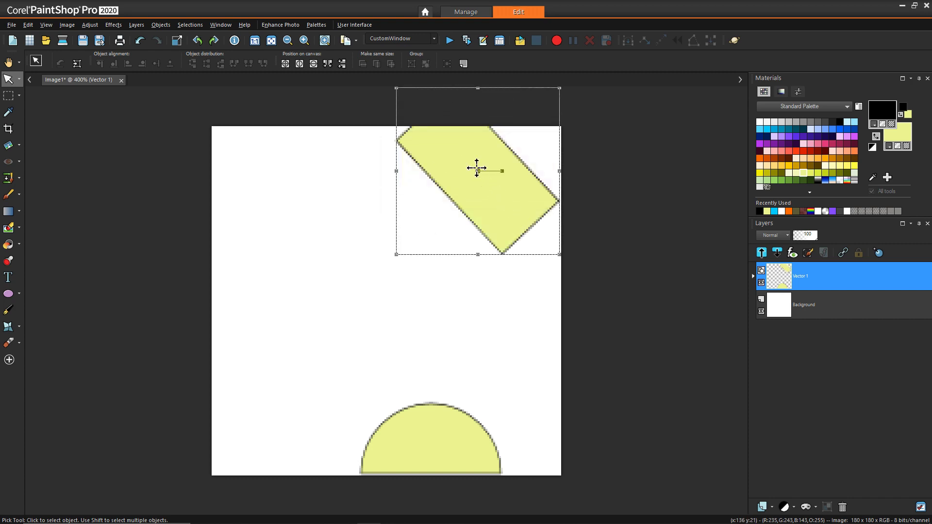
pyautogui.moveTo(478, 175); pyautogui.dragTo(466, 226)
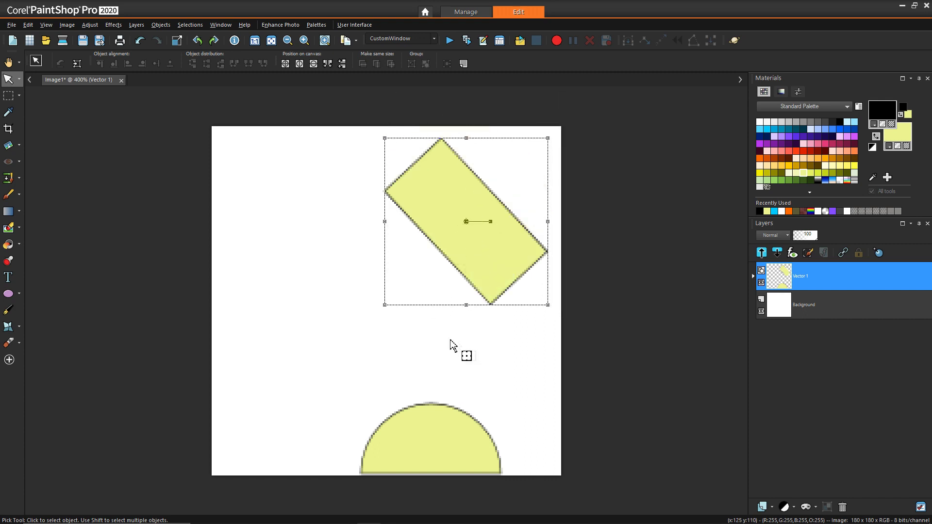
pyautogui.press('g')
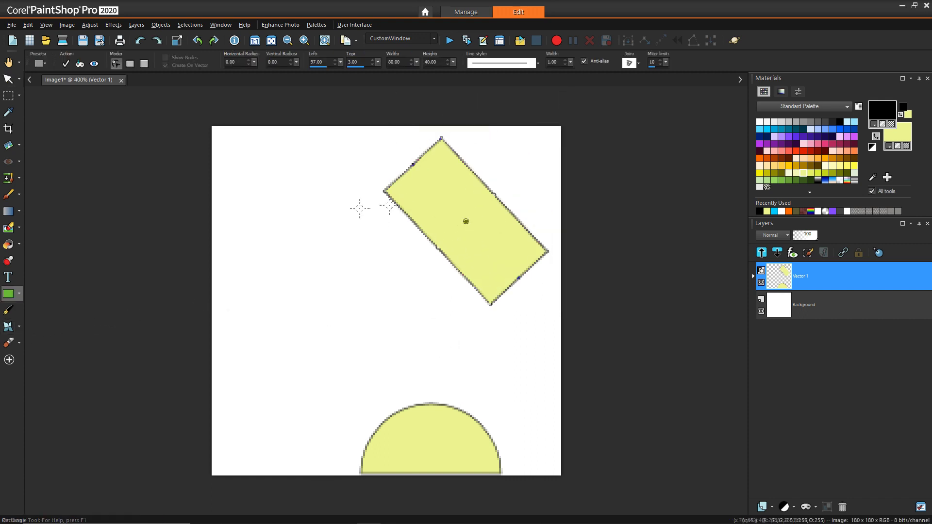
pyautogui.click(9, 79)
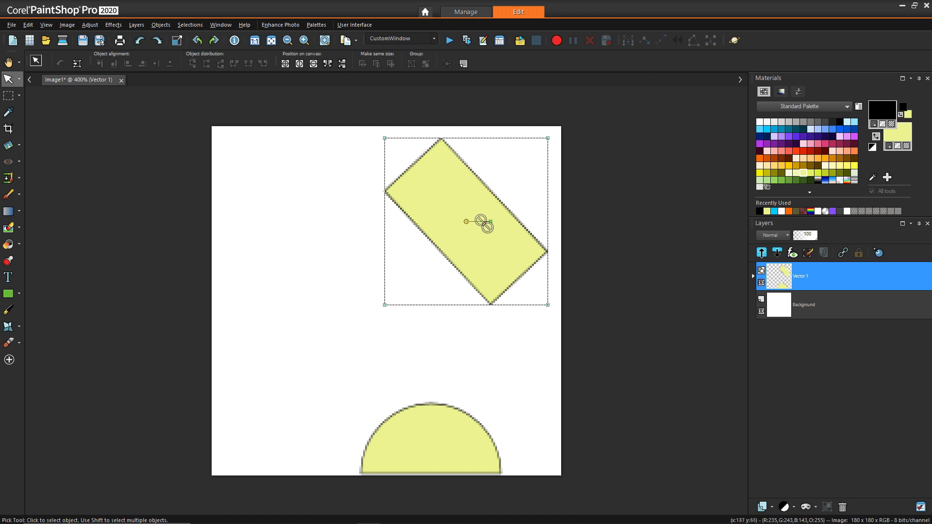
pyautogui.hotkey('ctrl', 'z')
pyautogui.hotkey('ctrl', 'z')
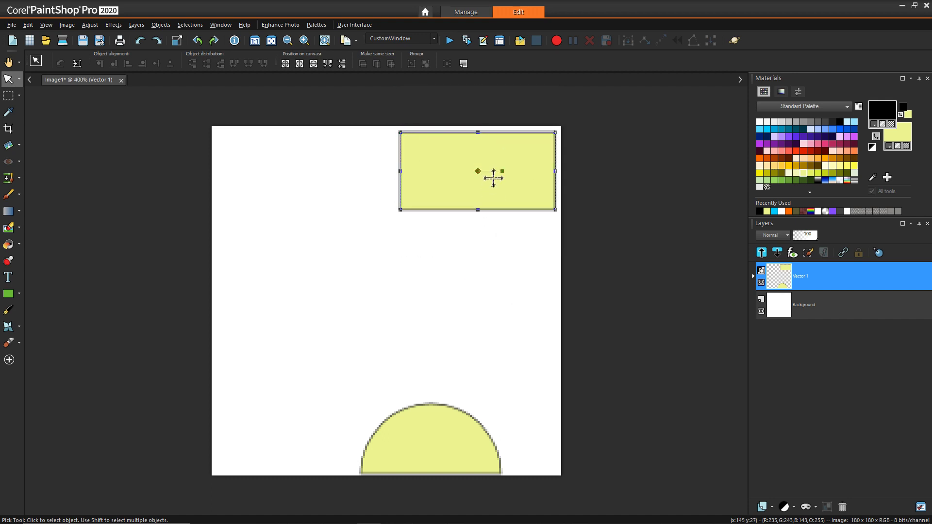
pyautogui.moveTo(501, 170); pyautogui.dragTo(482, 118)
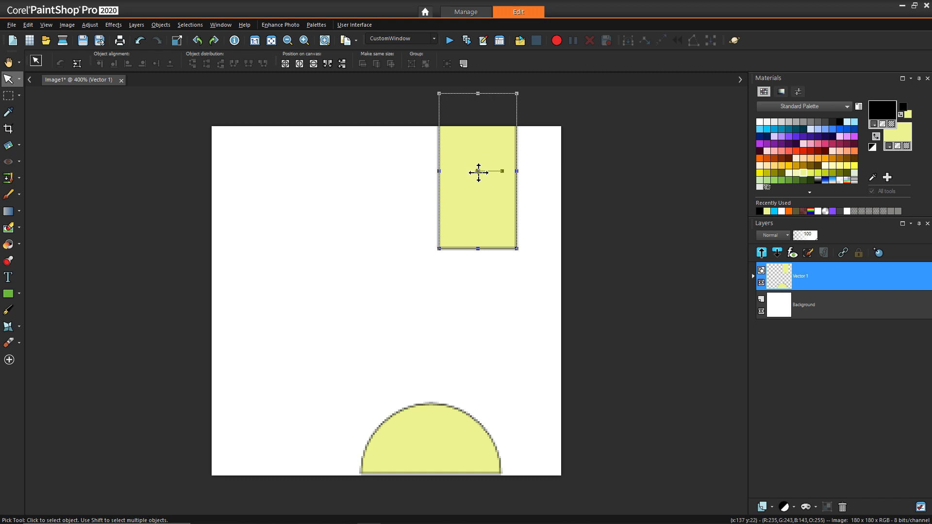
pyautogui.moveTo(480, 171); pyautogui.dragTo(518, 204)
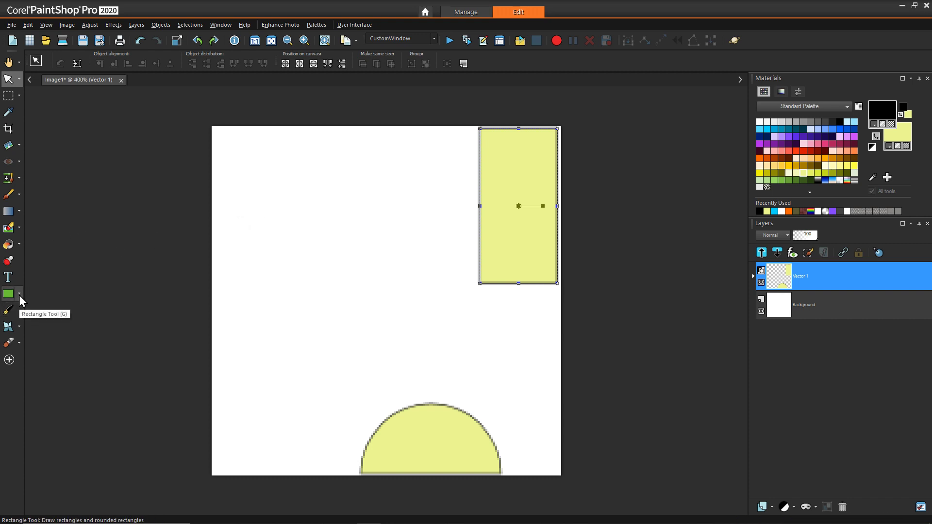
# - With the Pen tool selected, add an empty vector layer, Vector 2, above Vector 1
pyautogui.click(16, 310)
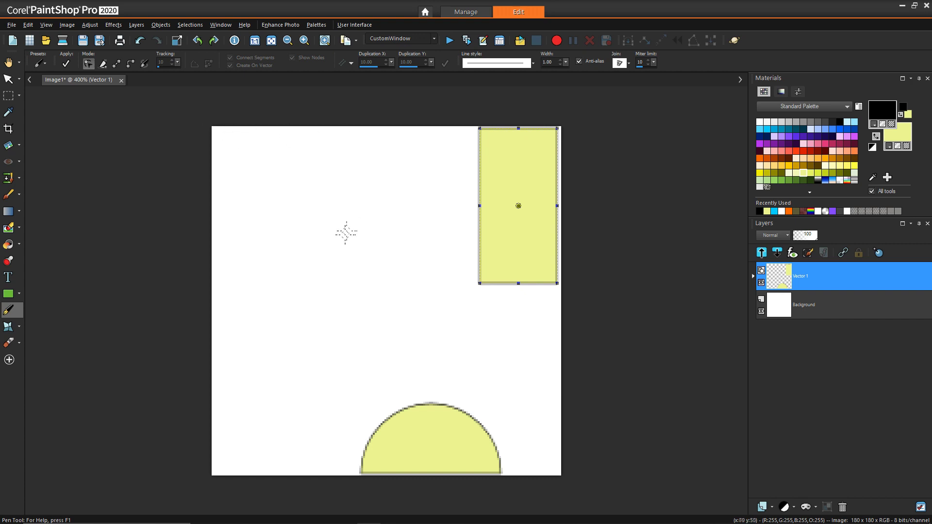
pyautogui.click(772, 506)
pyautogui.click(771, 435)
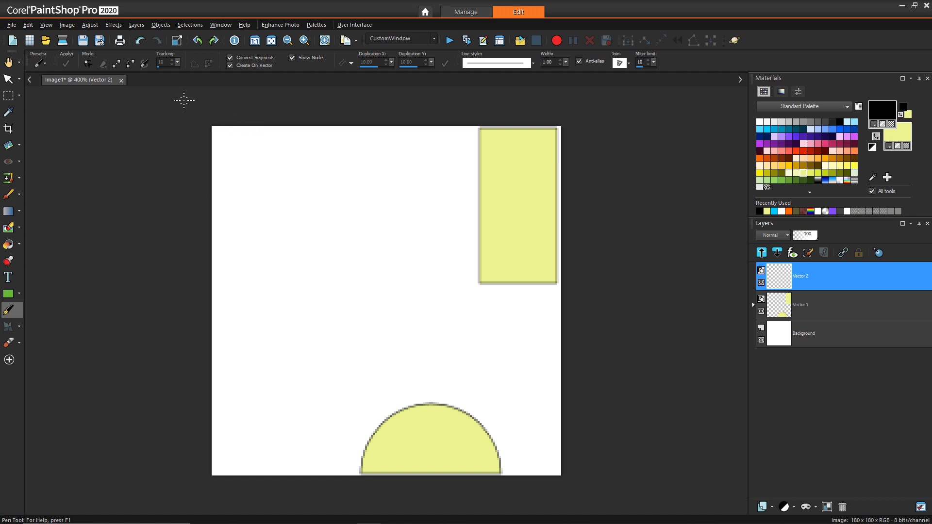
pyautogui.scroll(1, 184, 100)
# - Zoom in to 800% and place the desk's first node at the room's top-left corner
pyautogui.scroll(1, 146, 86)
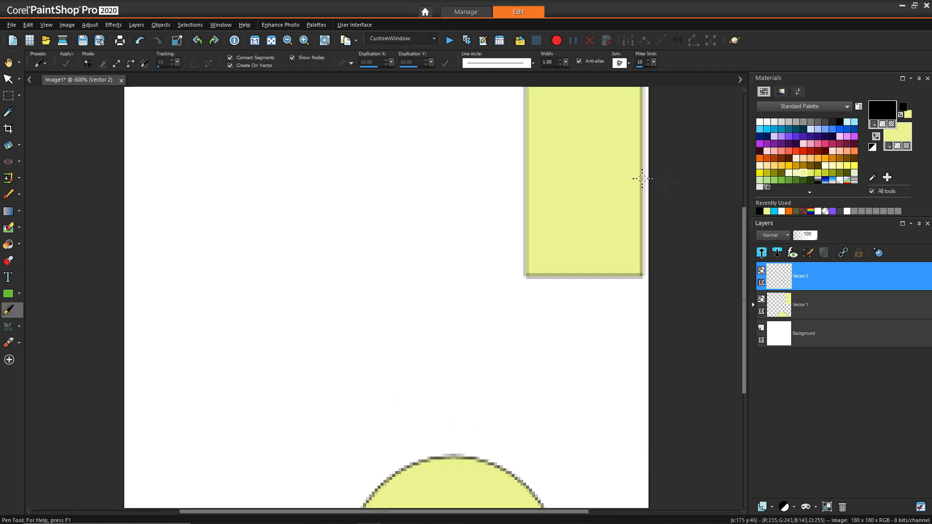
pyautogui.moveTo(742, 219); pyautogui.dragTo(741, 156)
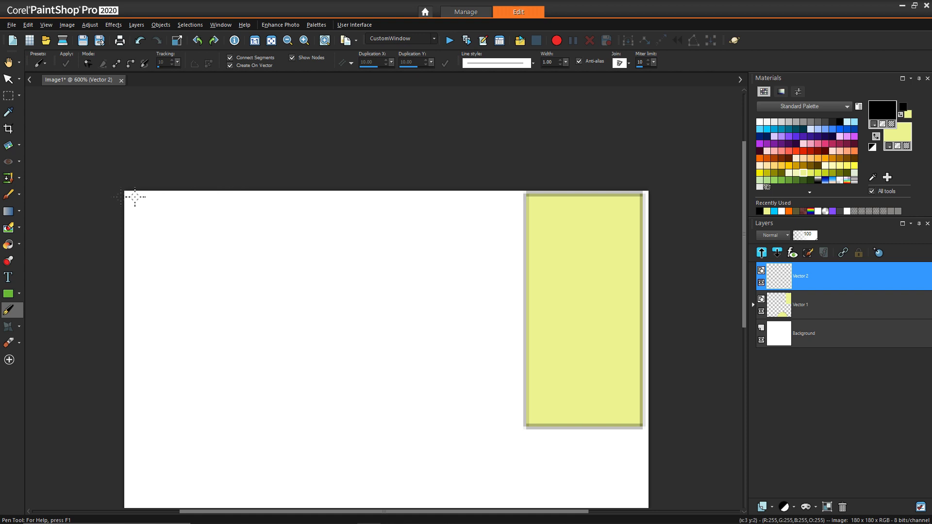
pyautogui.scroll(1, 135, 197)
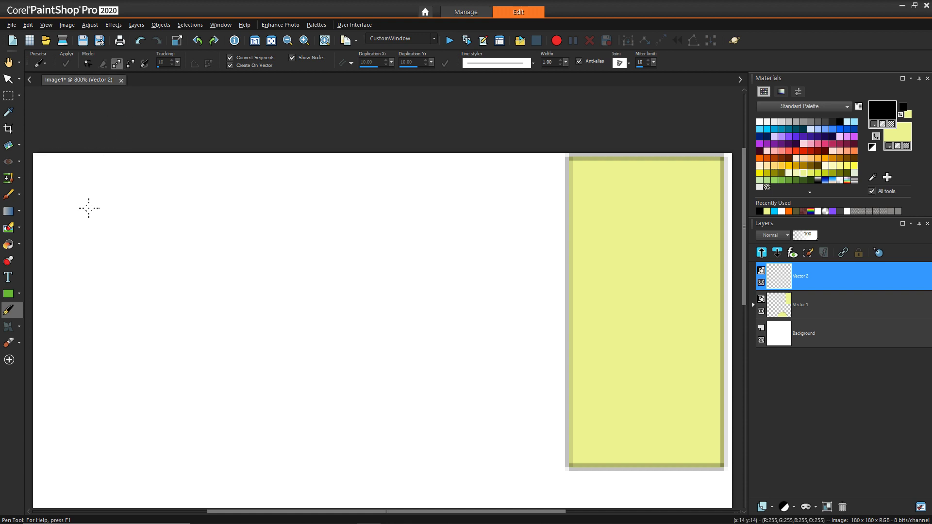
pyautogui.click(34, 154)
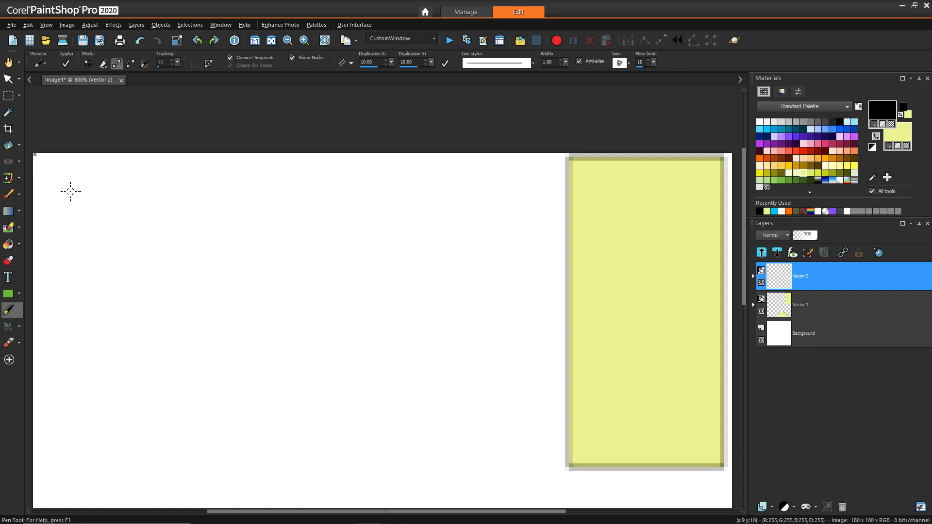
pyautogui.press('shift')
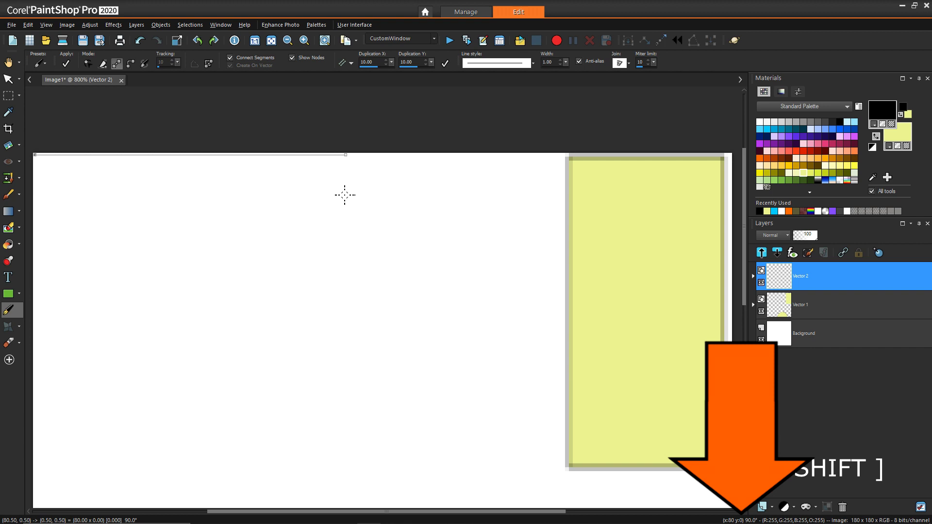
# - Trace the desk's top edge, its right edge down, and the short bottom edge as straight segments
pyautogui.moveTo(345, 194); pyautogui.dragTo(345, 194)
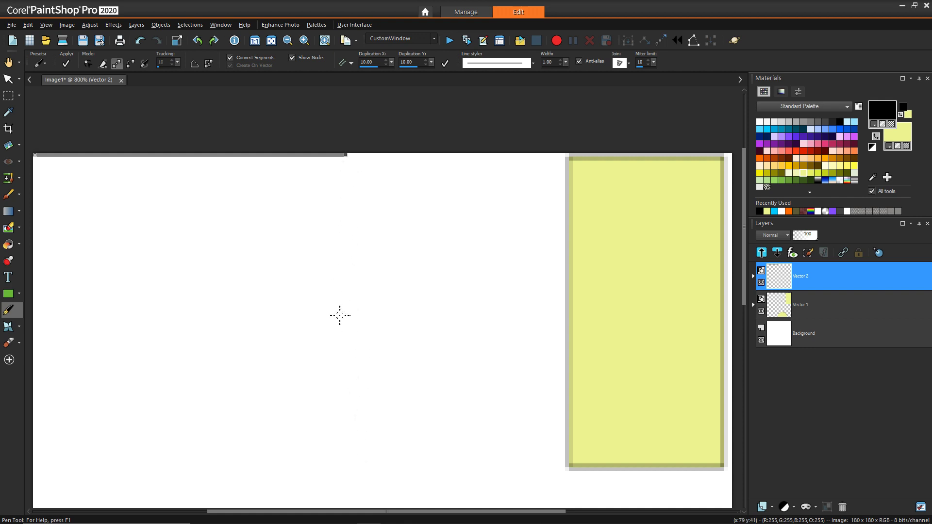
pyautogui.moveTo(340, 316); pyautogui.dragTo(354, 384)
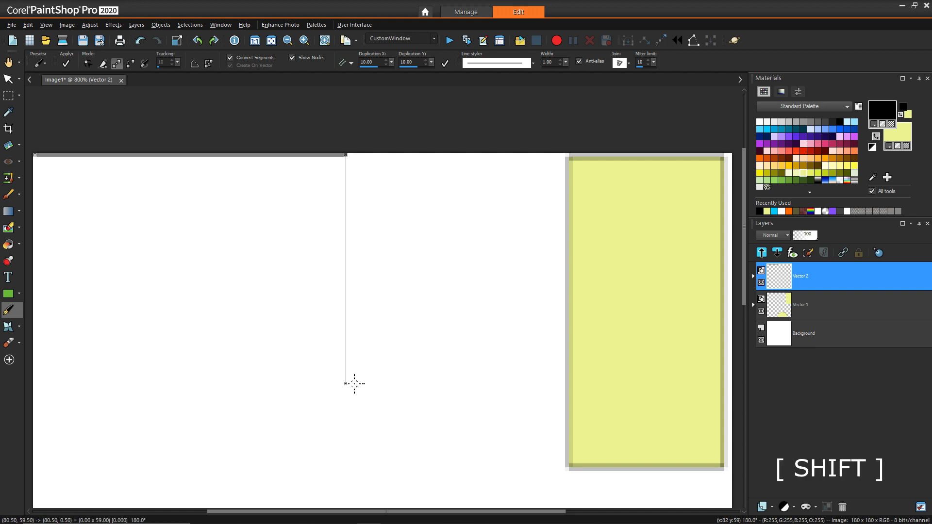
pyautogui.moveTo(354, 288); pyautogui.dragTo(354, 466)
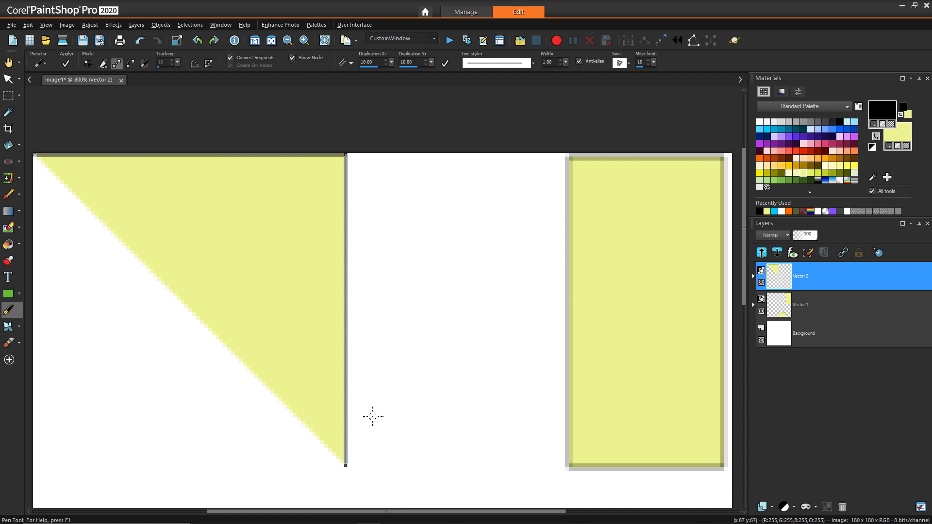
pyautogui.moveTo(344, 465); pyautogui.dragTo(220, 474)
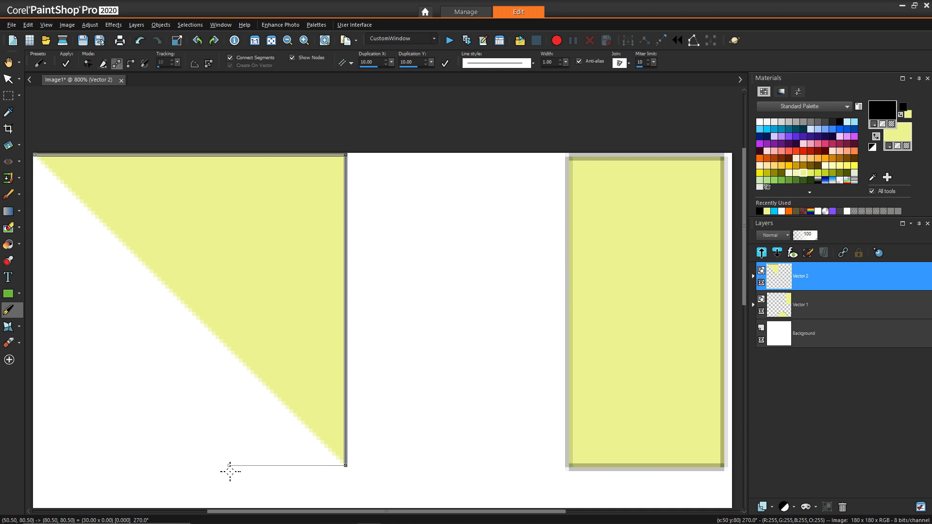
pyautogui.moveTo(230, 471); pyautogui.dragTo(229, 470)
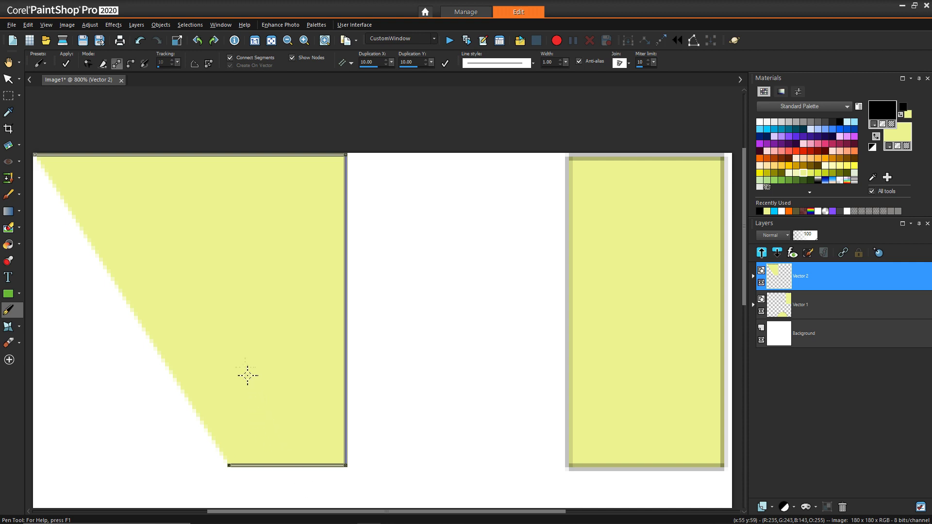
# - Trace the L's inner edges up and back to the left wall, returning to the start node
pyautogui.moveTo(227, 276); pyautogui.dragTo(232, 239)
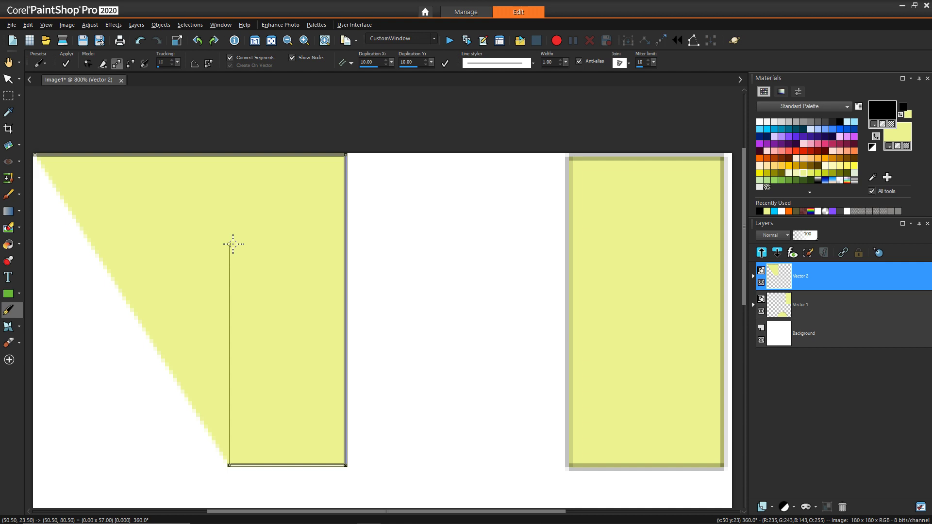
pyautogui.moveTo(233, 244)
pyautogui.mouseDown()
pyautogui.moveTo(228, 289)
pyautogui.moveTo(221, 256)
pyautogui.mouseUp()
pyautogui.moveTo(224, 269); pyautogui.dragTo(225, 270)
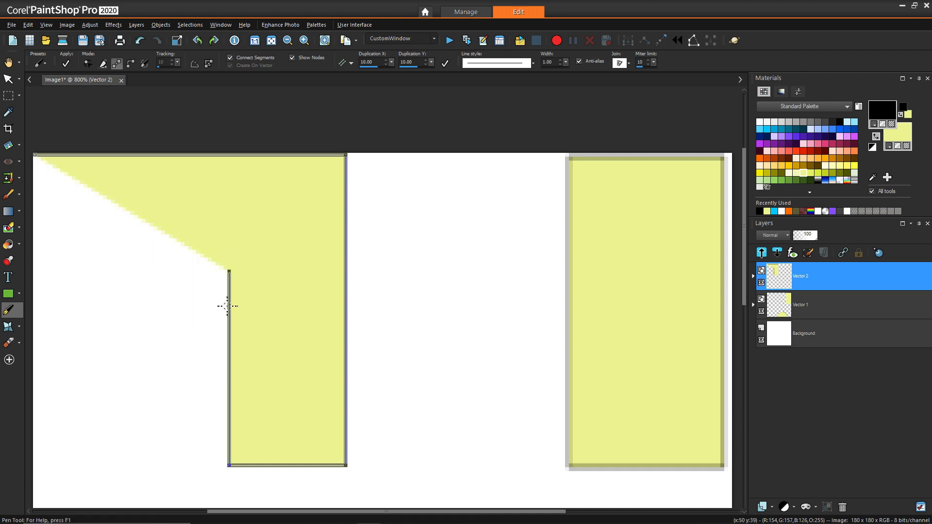
pyautogui.moveTo(72, 272); pyautogui.dragTo(36, 273)
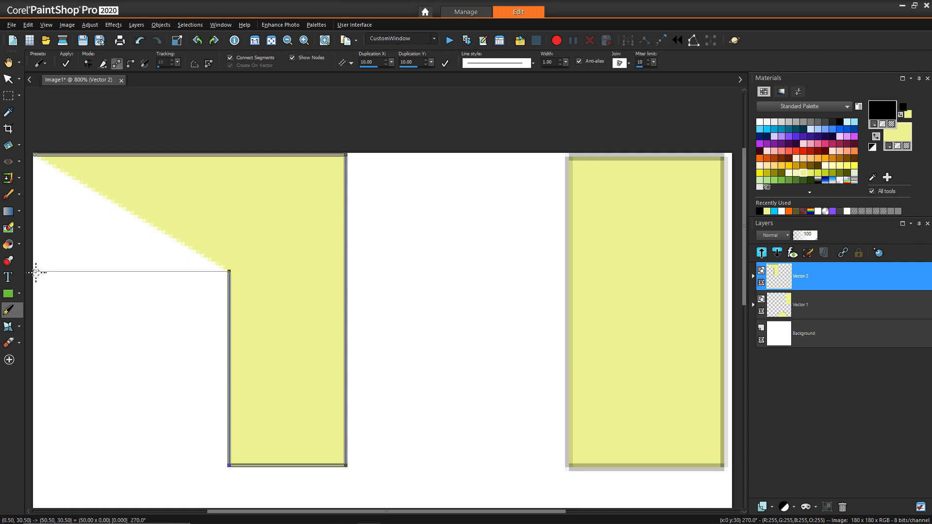
pyautogui.moveTo(36, 272); pyautogui.dragTo(36, 271)
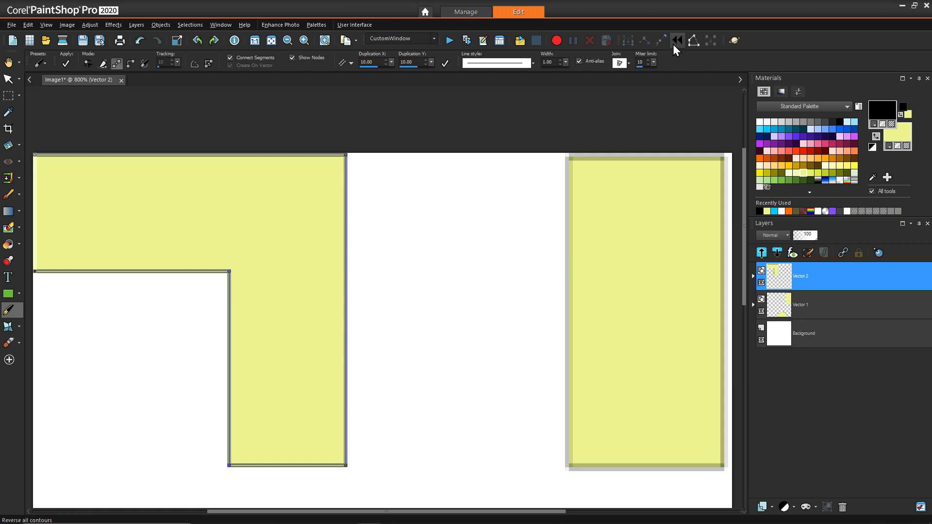
pyautogui.rightClick(35, 157)
# - Close the L-shaped desk path and apply it as a finished yellow vector shape
pyautogui.moveTo(113, 243)
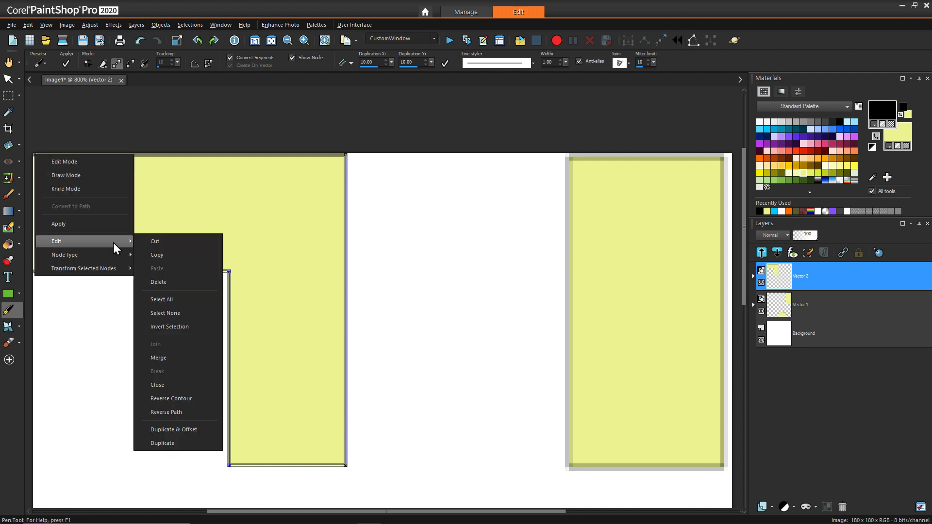
pyautogui.click(185, 385)
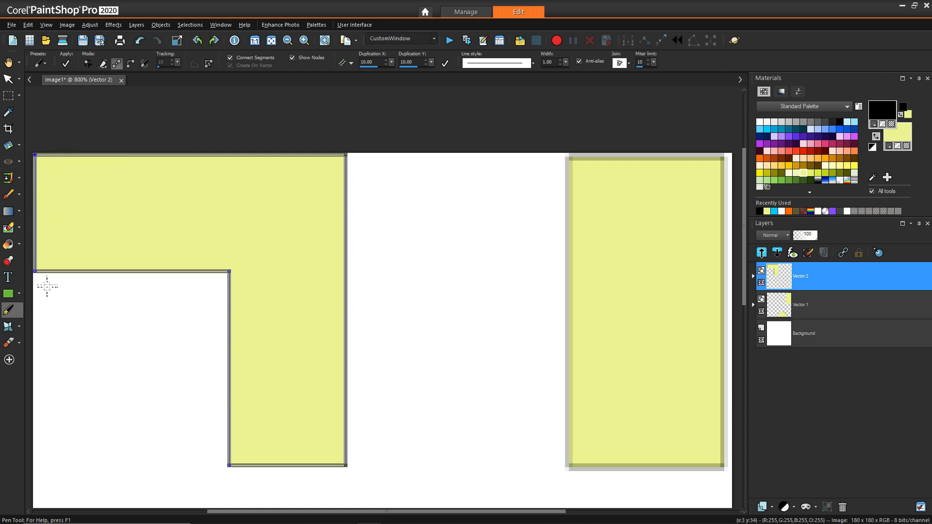
pyautogui.click(66, 64)
pyautogui.click(8, 79)
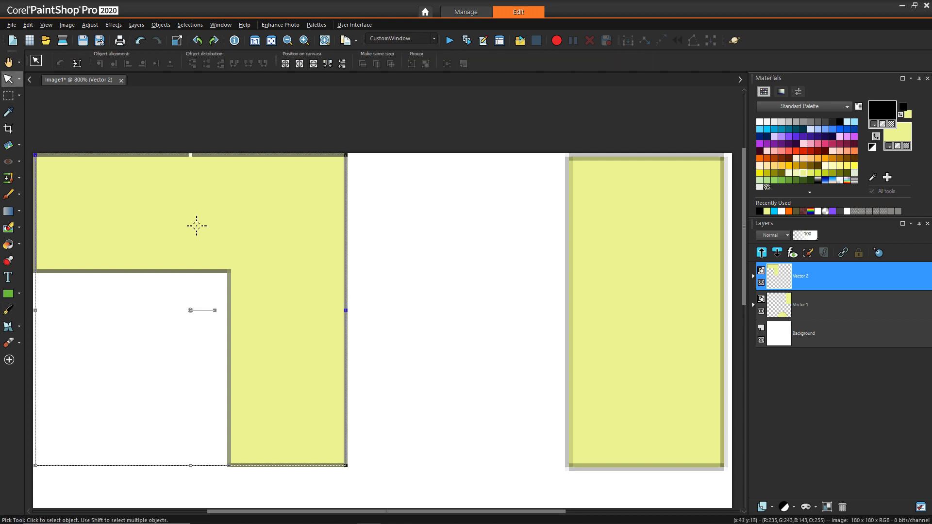
# - Rotate the desk 90° counter-clockwise and settle it back into the top-left corner
pyautogui.scroll(-2, 197, 226)
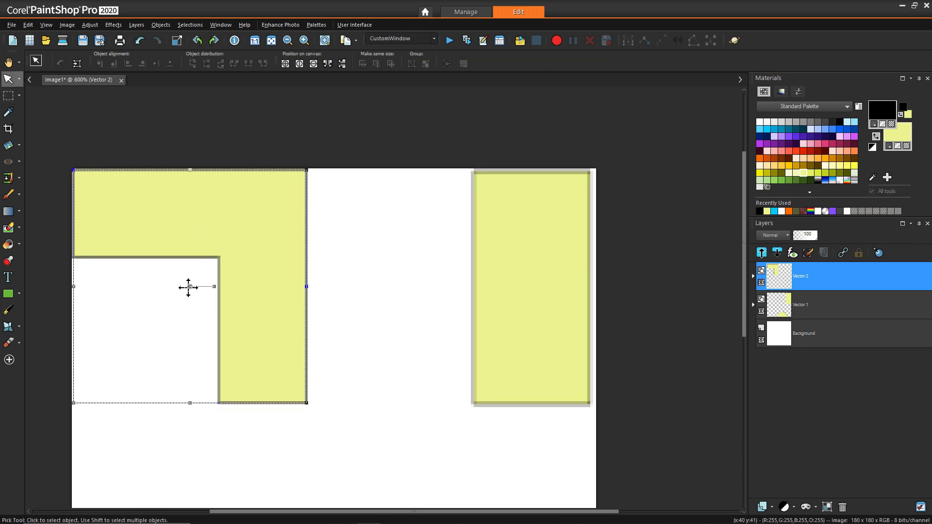
pyautogui.moveTo(189, 287); pyautogui.dragTo(340, 345)
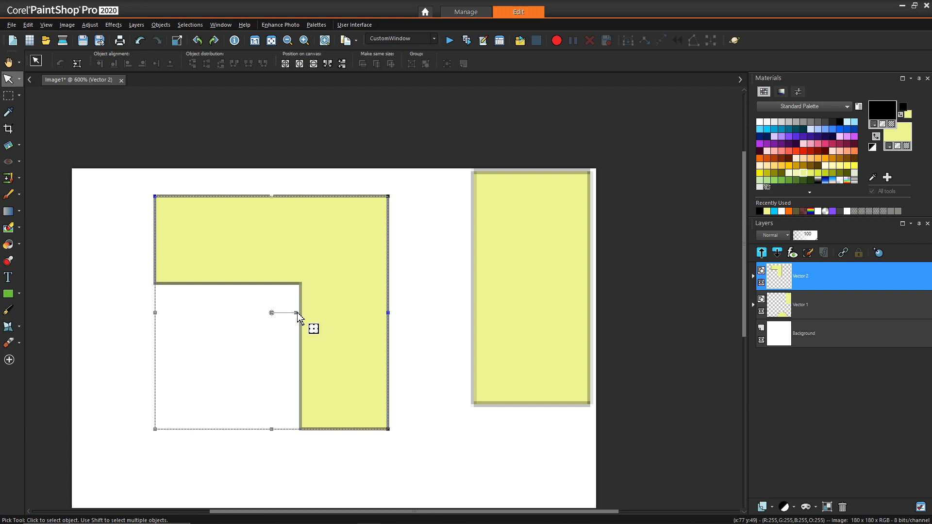
pyautogui.moveTo(293, 313); pyautogui.dragTo(272, 235)
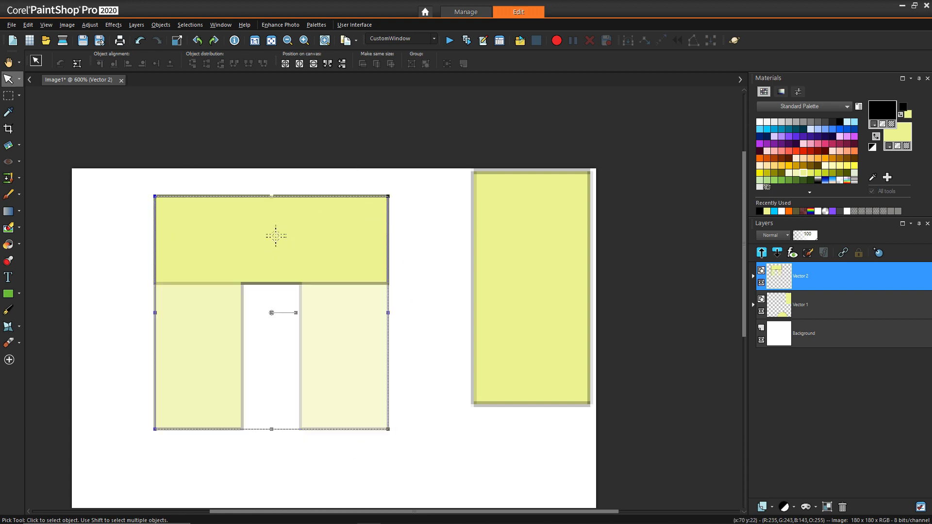
pyautogui.moveTo(255, 300); pyautogui.dragTo(189, 284)
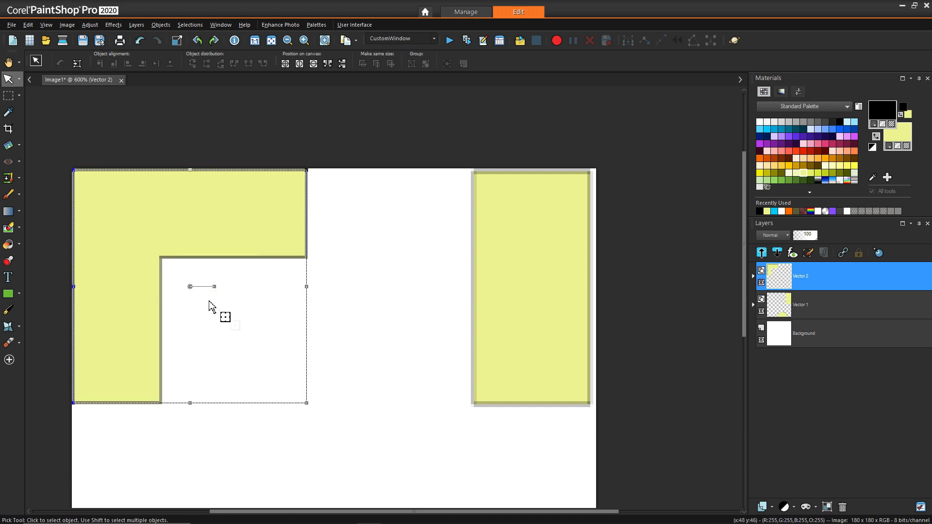
pyautogui.moveTo(189, 285); pyautogui.dragTo(197, 291)
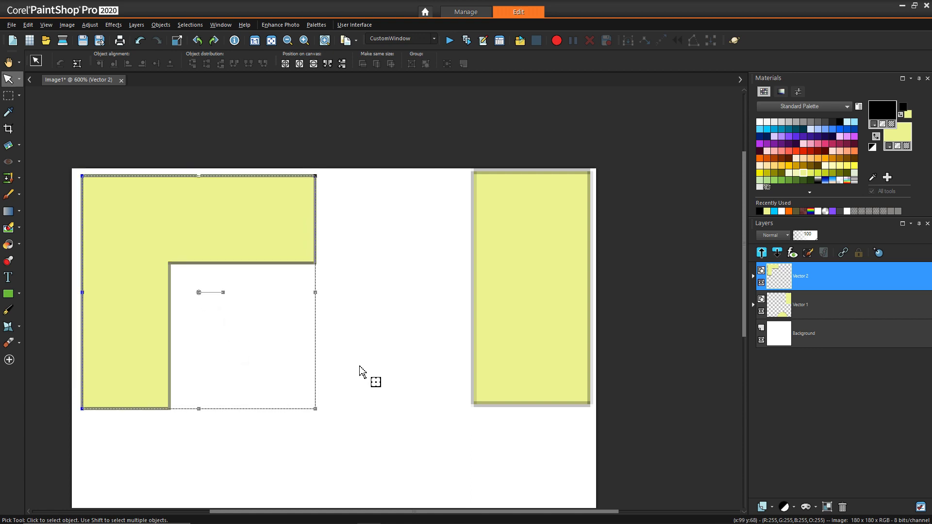
pyautogui.click(359, 371)
pyautogui.click(19, 294)
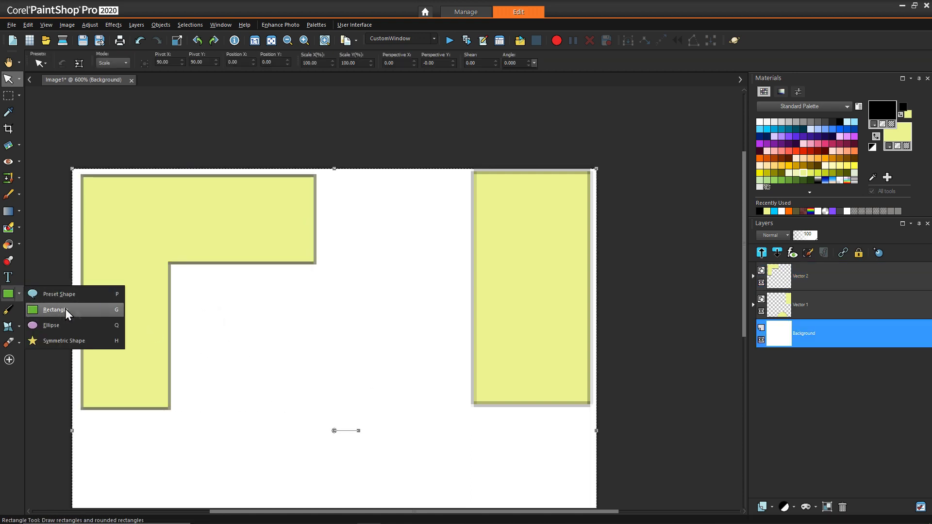
# - Draw a small square below the desk's inner corner and rotate it 45° into a diamond chair
pyautogui.click(90, 310)
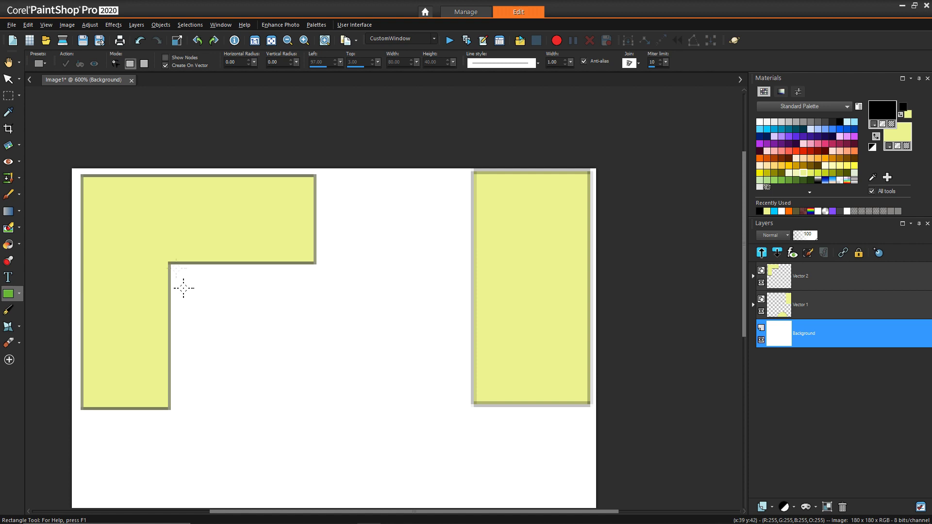
pyautogui.moveTo(191, 282); pyautogui.dragTo(275, 348)
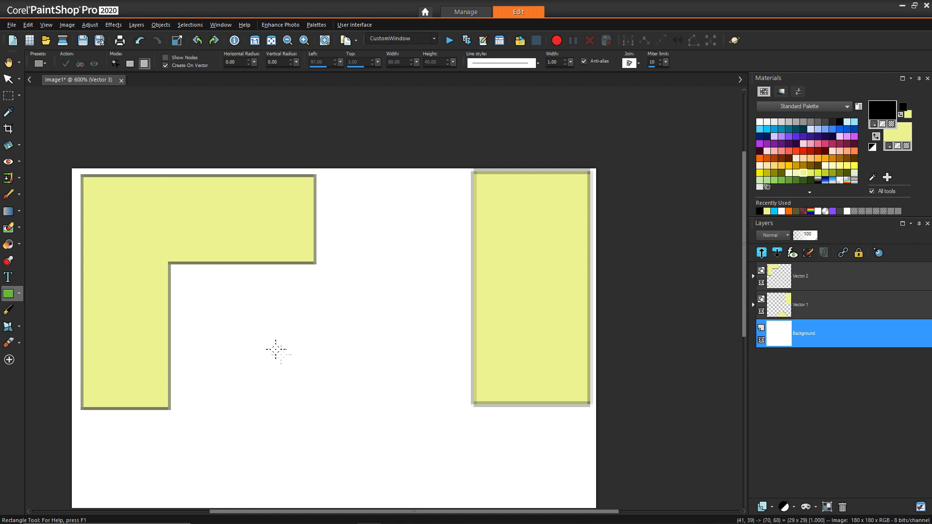
pyautogui.click(8, 79)
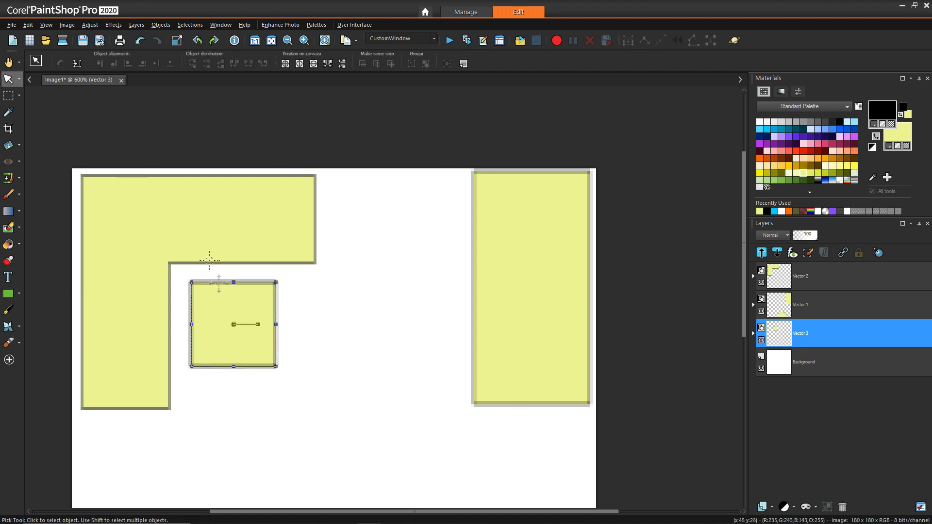
pyautogui.moveTo(257, 325); pyautogui.dragTo(208, 304)
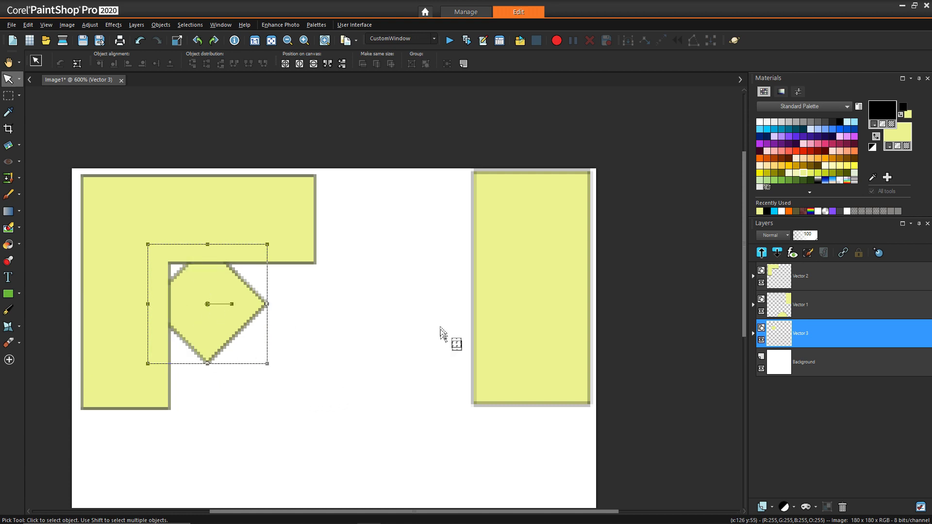
# - Fit the whole room plan in the window and select the L-shaped desk
pyautogui.scroll(-1, 439, 326)
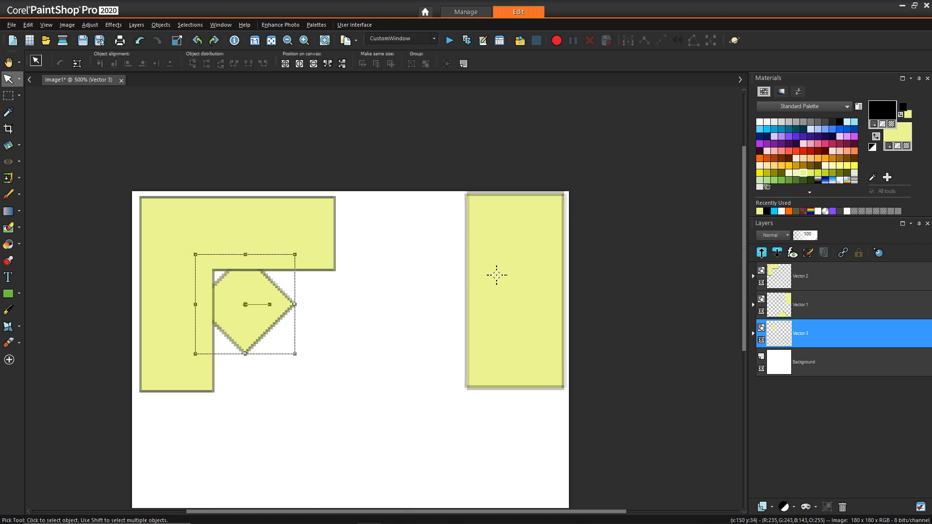
pyautogui.hotkey('ctrl', 'w')
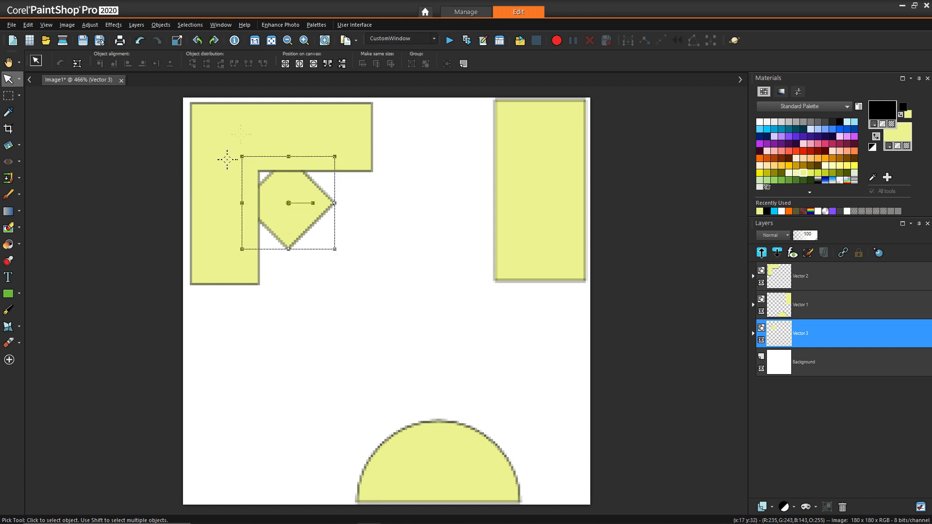
pyautogui.click(312, 126)
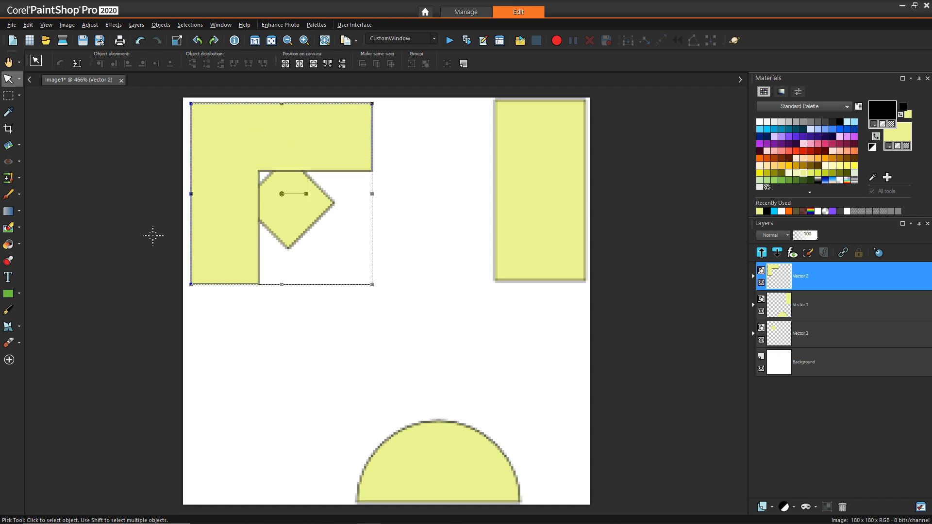
# - Draw a small upright rectangle in the room's lower left
pyautogui.click(19, 294)
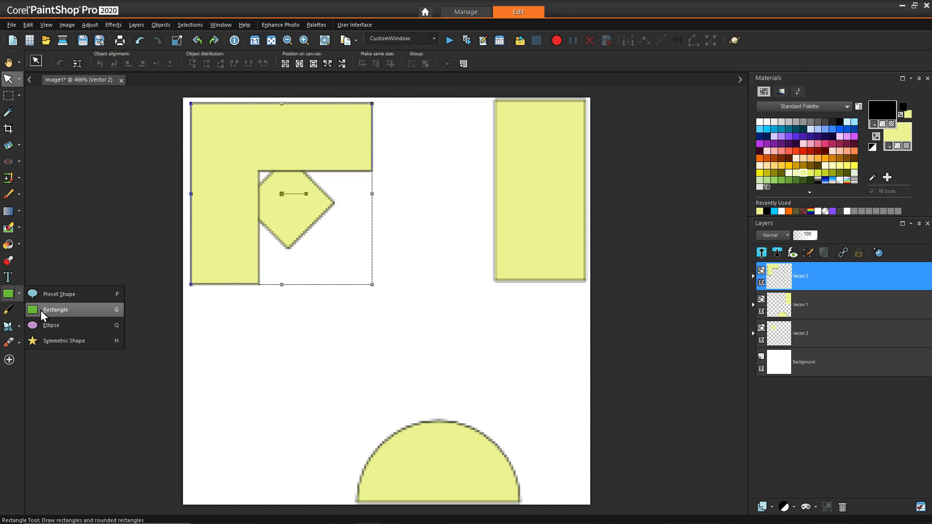
pyautogui.click(42, 312)
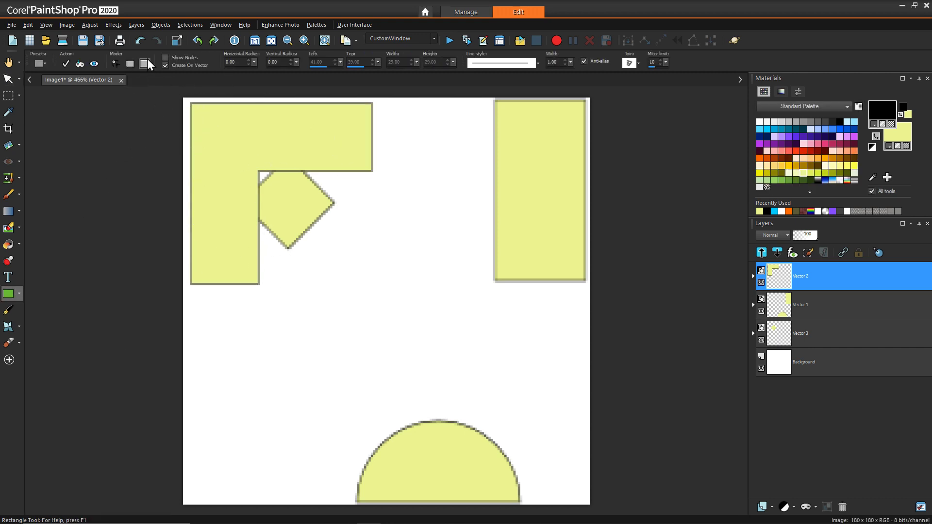
pyautogui.moveTo(217, 333); pyautogui.dragTo(245, 390)
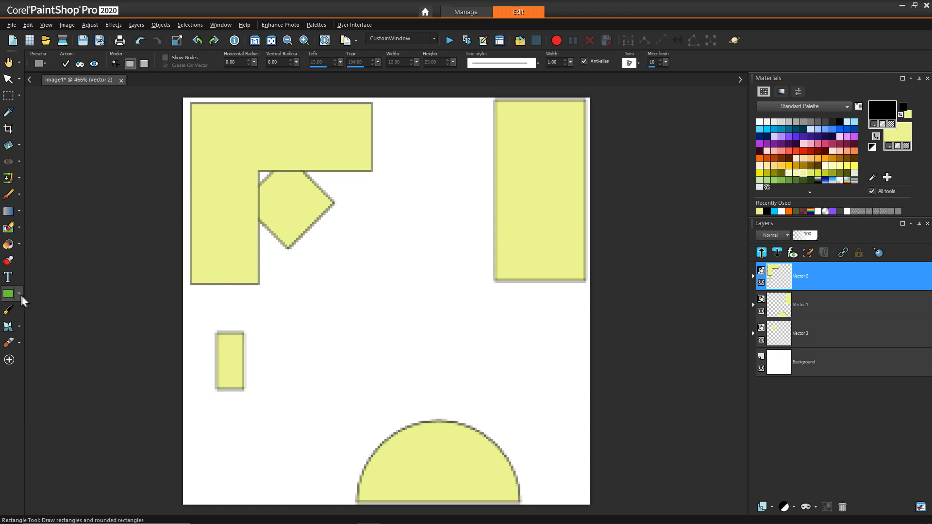
# - Add a free ellipse overlapping the rectangle's right side and nudge it level with the rectangle
pyautogui.click(19, 294)
pyautogui.click(53, 309)
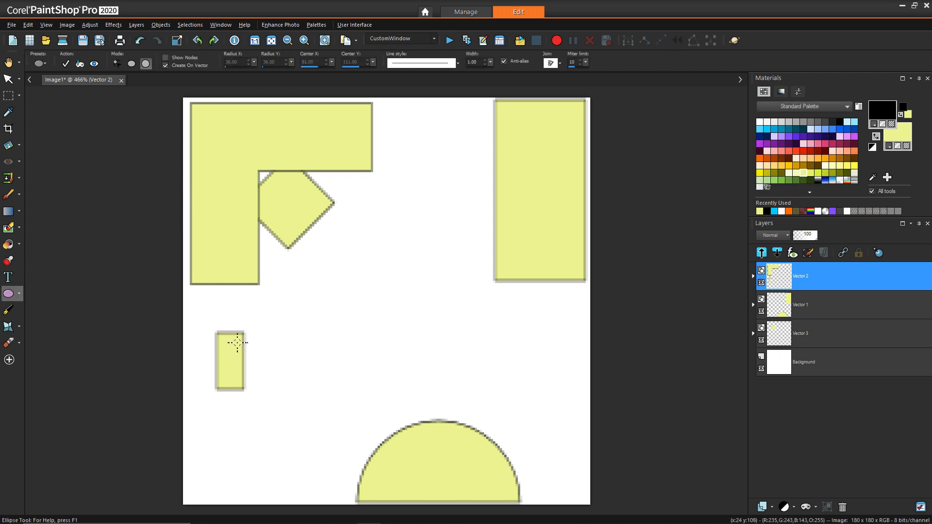
pyautogui.moveTo(231, 338); pyautogui.dragTo(271, 336)
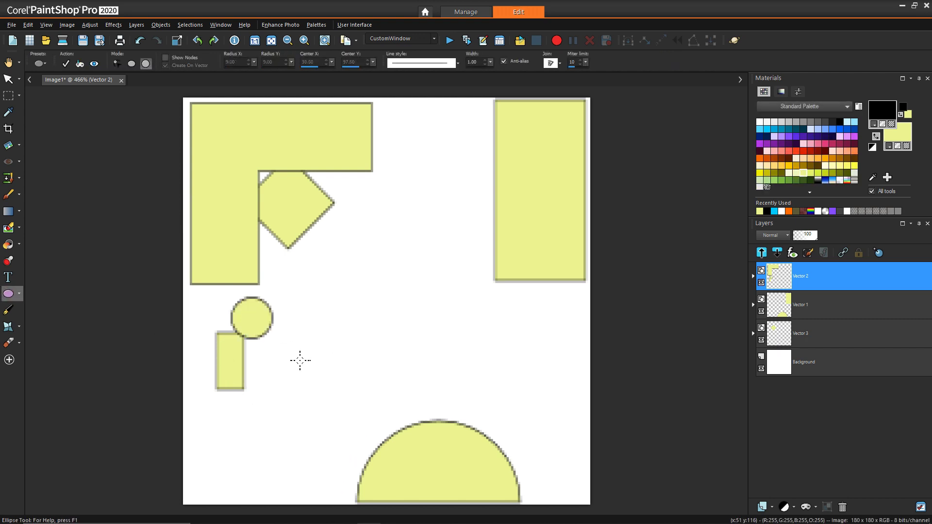
pyautogui.hotkey('ctrl', 'z')
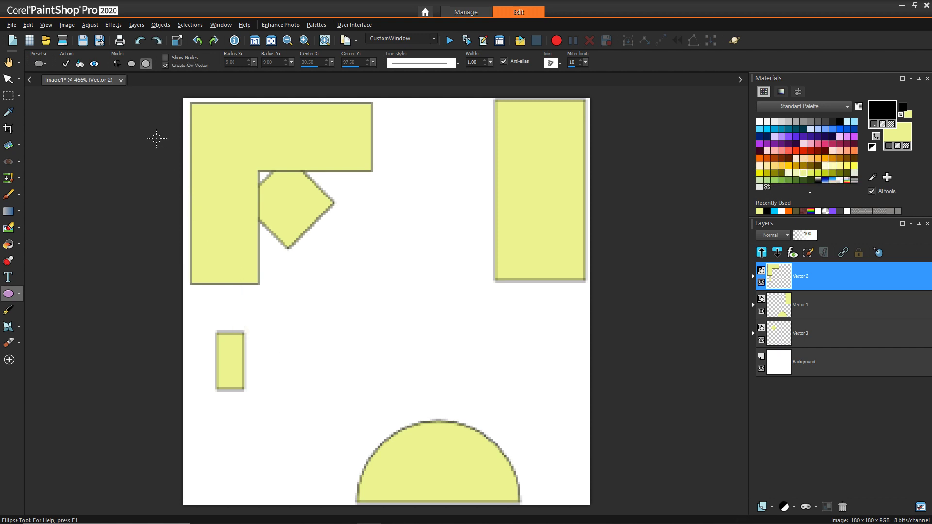
pyautogui.click(131, 64)
pyautogui.moveTo(227, 342); pyautogui.dragTo(304, 392)
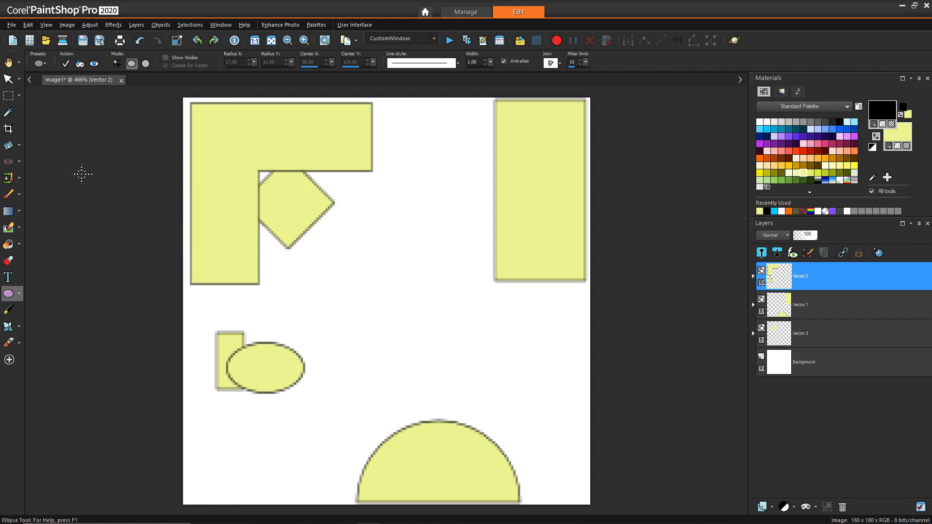
pyautogui.click(8, 80)
pyautogui.moveTo(268, 367); pyautogui.dragTo(268, 360)
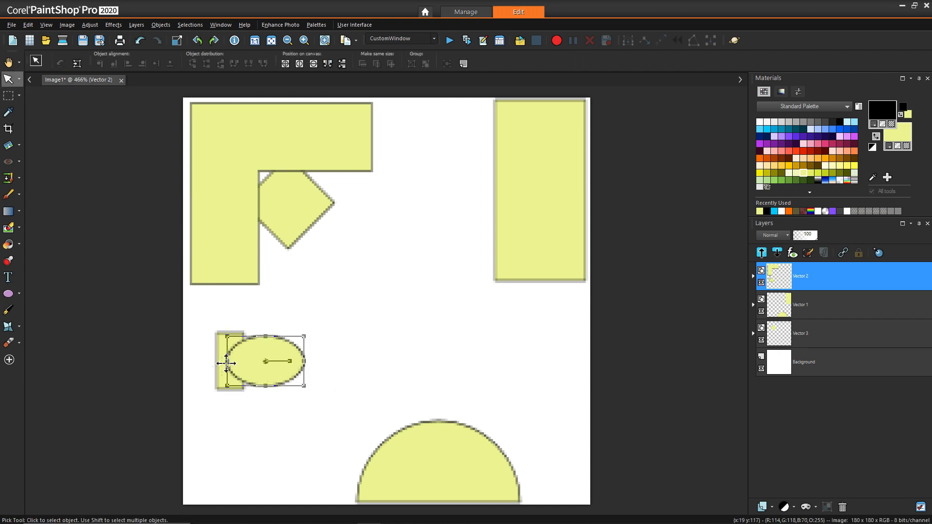
pyautogui.click(218, 379)
# - Bring the small rectangle in front of the ellipse
pyautogui.rightClick(218, 380)
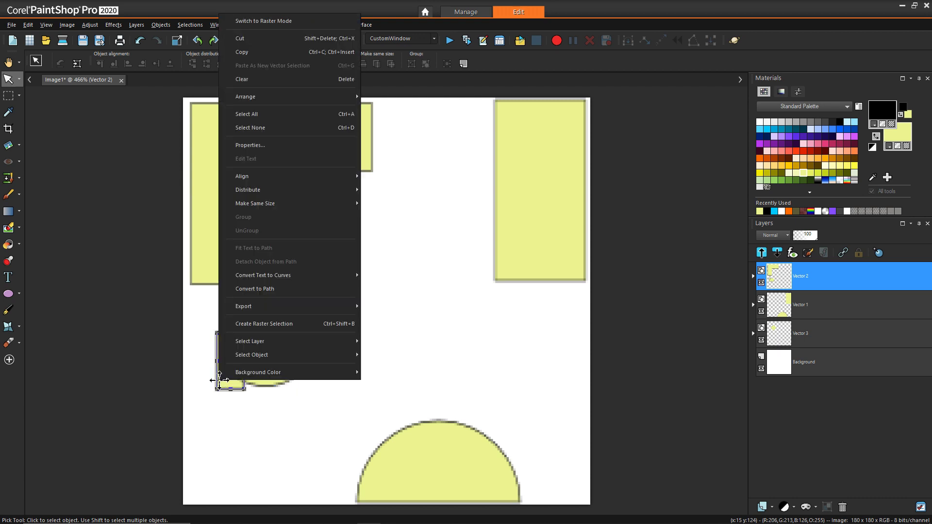
pyautogui.moveTo(295, 94)
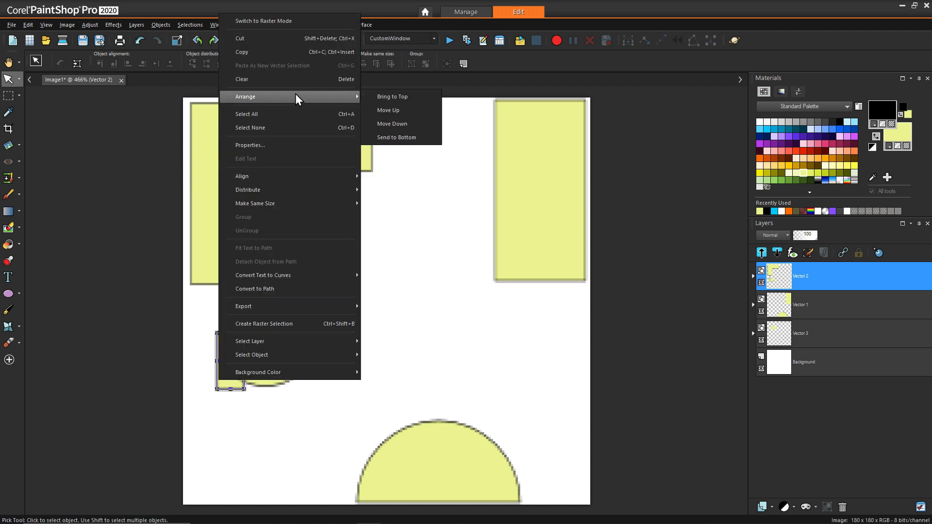
pyautogui.click(389, 93)
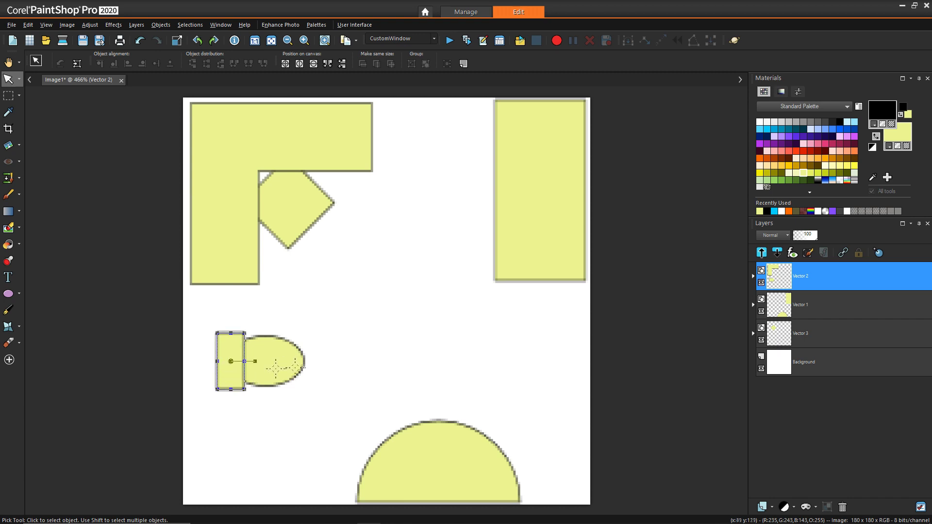
# - Select the rectangle and ellipse together and group them, then ungroup them again
pyautogui.keyDown('shift'); pyautogui.click(270, 370); pyautogui.keyUp('shift')
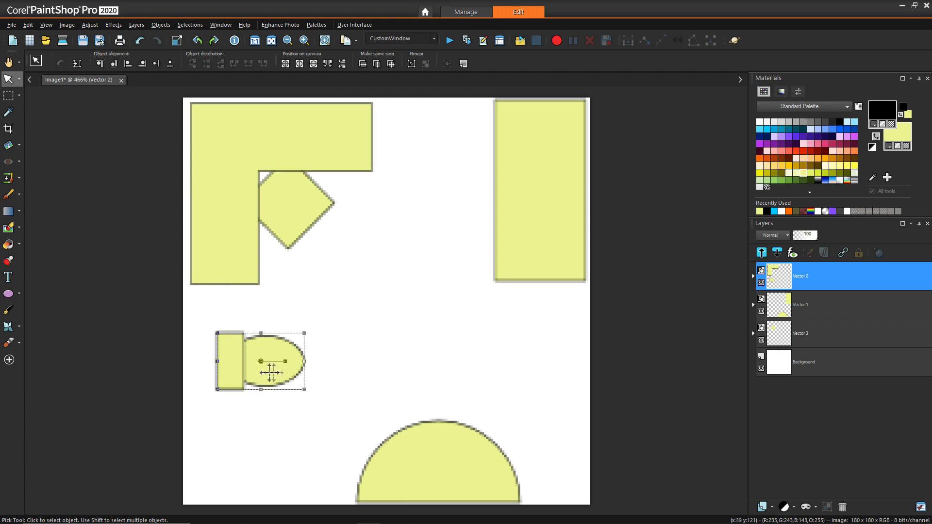
pyautogui.click(249, 385)
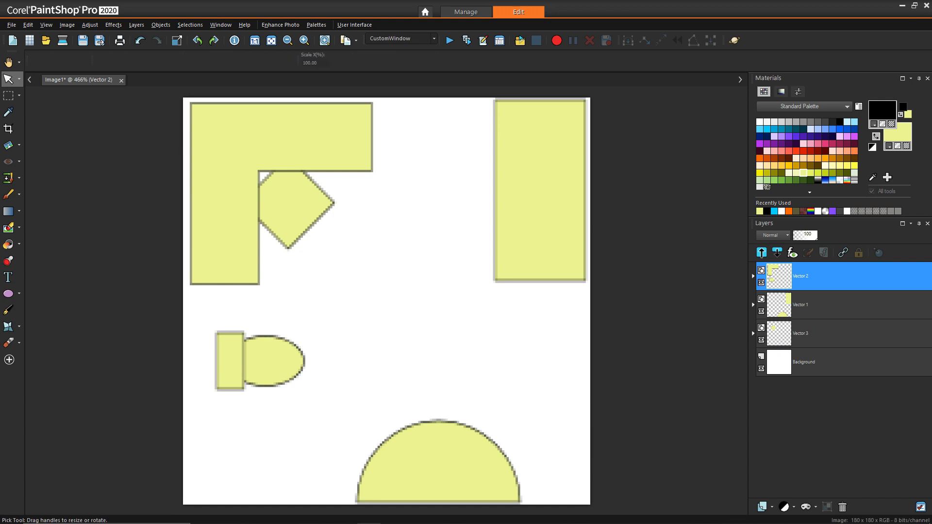
pyautogui.click(236, 365)
pyautogui.keyDown('shift'); pyautogui.click(266, 360); pyautogui.keyUp('shift')
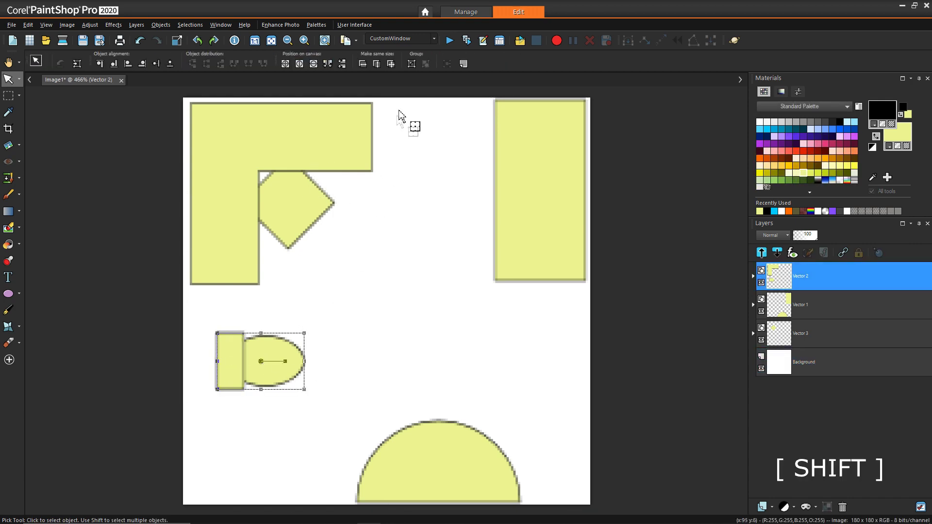
pyautogui.click(412, 63)
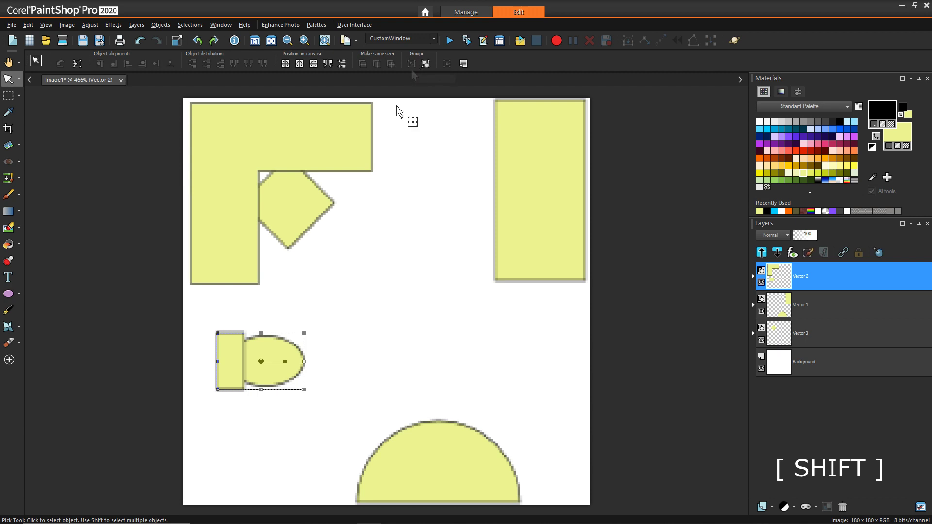
pyautogui.rightClick(284, 352)
pyautogui.moveTo(300, 330)
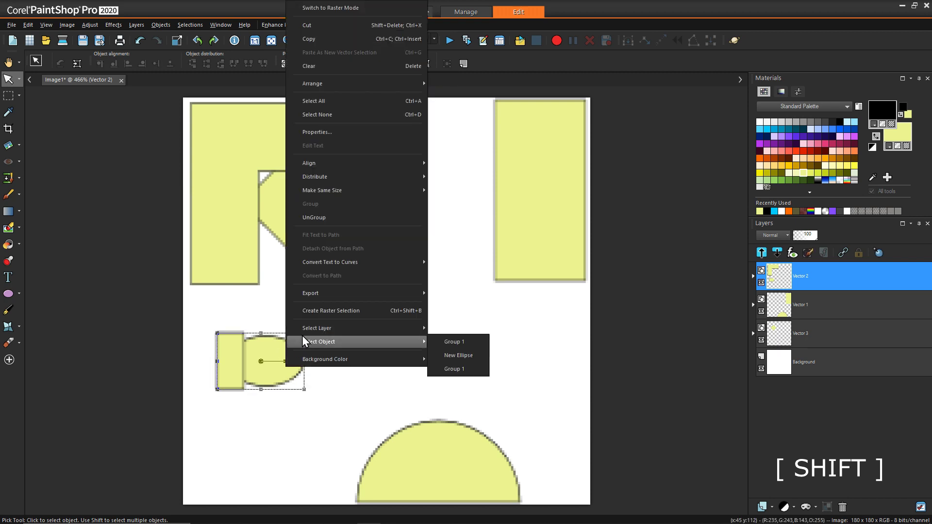
pyautogui.click(330, 221)
# - Reselect the rectangle and half-ellipse and group them into one toilet object
pyautogui.click(258, 364)
pyautogui.click(258, 416)
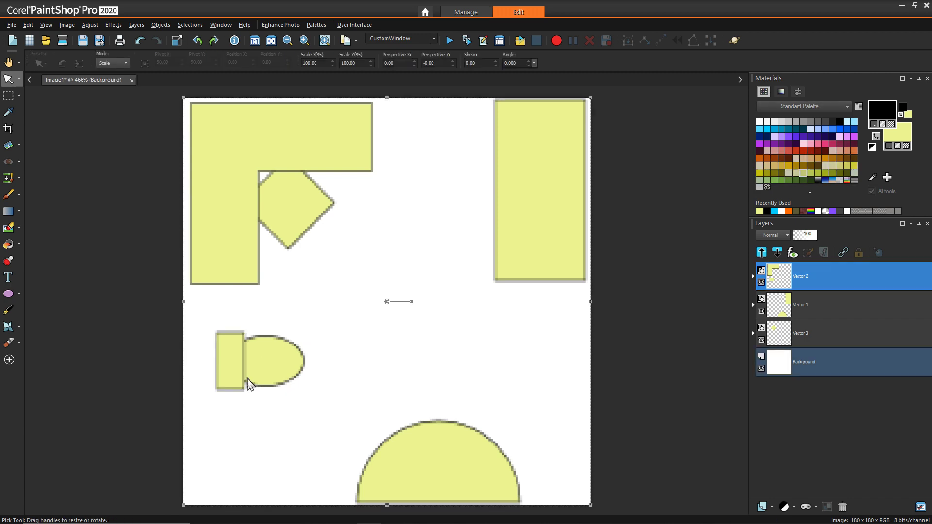
pyautogui.click(233, 368)
pyautogui.keyDown('shift'); pyautogui.click(271, 367); pyautogui.keyUp('shift')
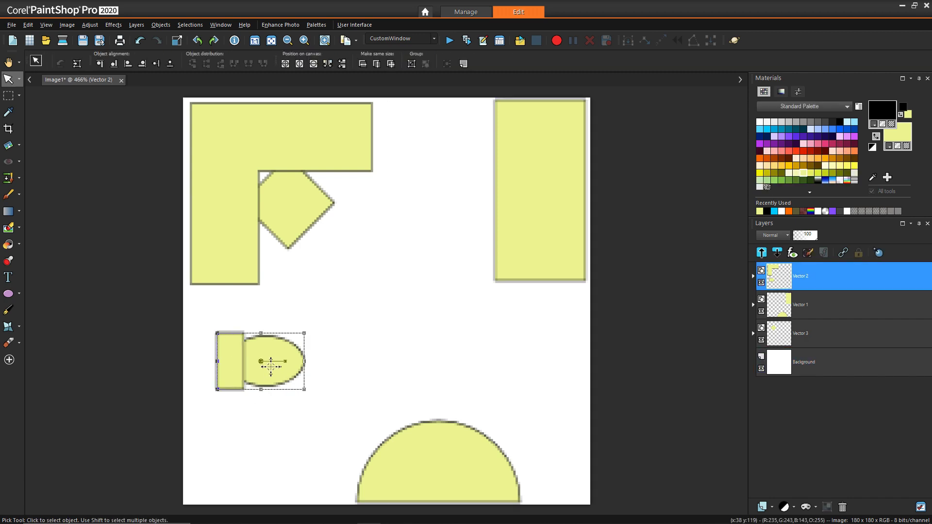
pyautogui.rightClick(270, 362)
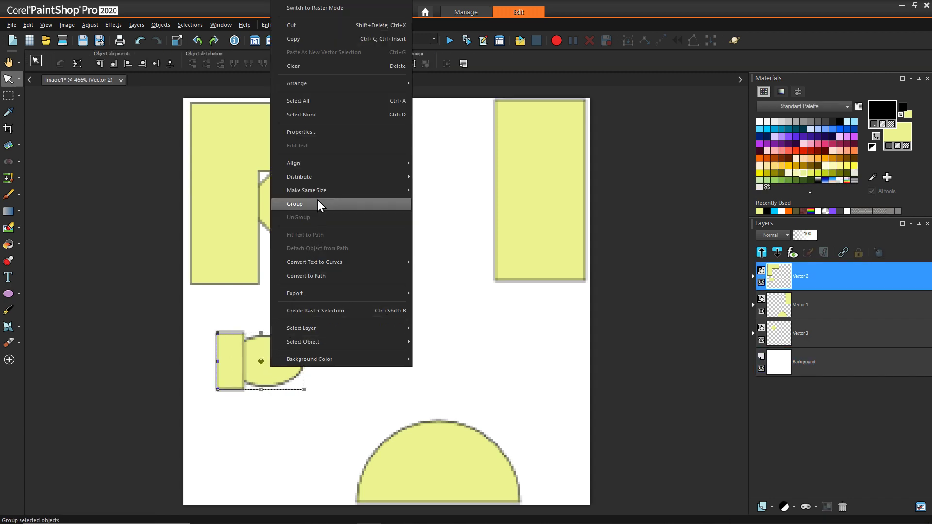
pyautogui.click(319, 203)
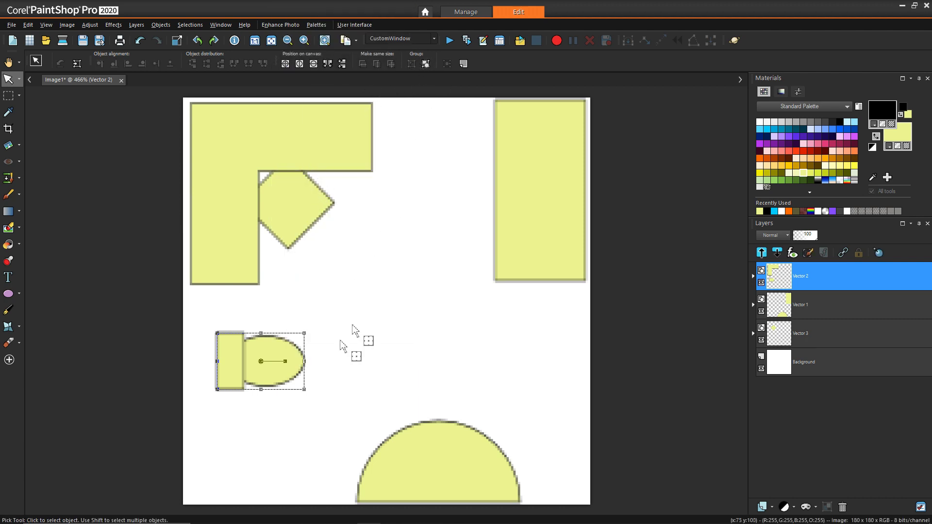
# - Move the grouped toilet upright against the top wall between the desk and bed
pyautogui.moveTo(260, 358); pyautogui.dragTo(266, 389)
pyautogui.moveTo(267, 338); pyautogui.dragTo(413, 146)
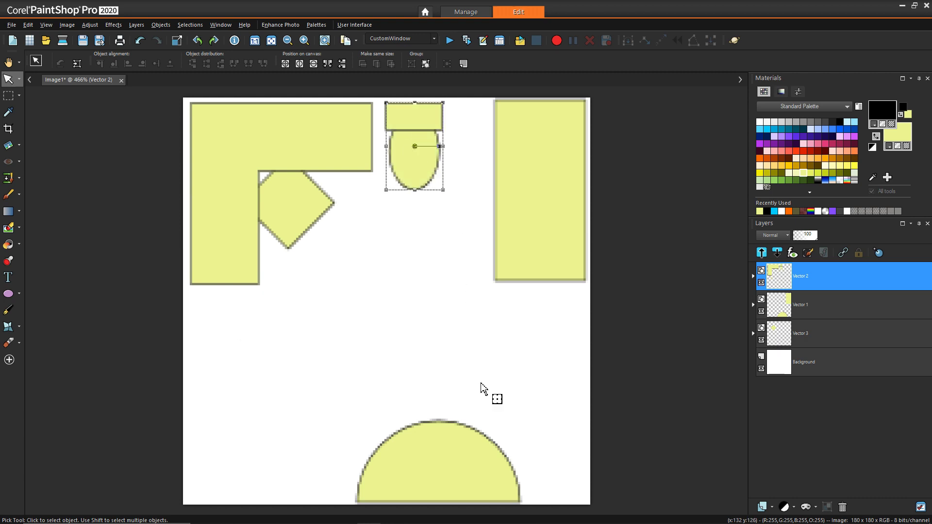
pyautogui.press('shift')
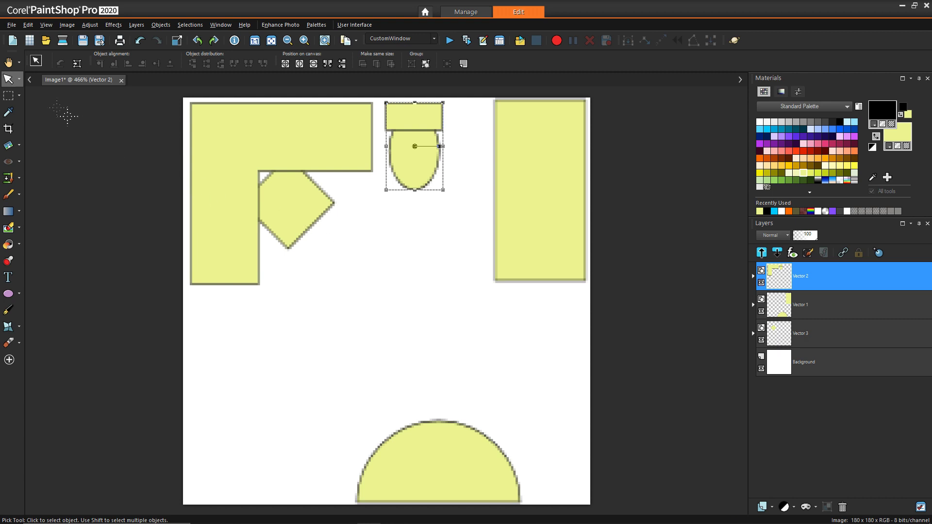
pyautogui.click(293, 215)
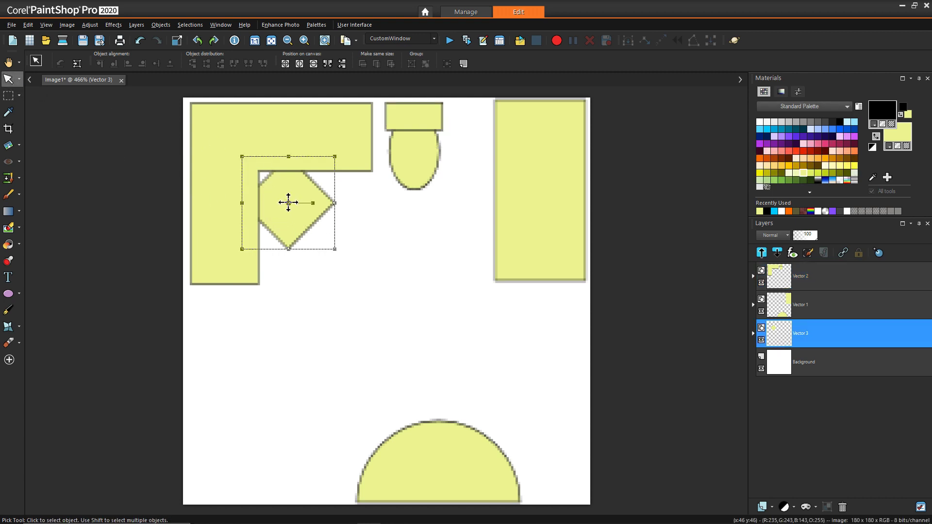
# - Nudge the diamond chair slightly within the desk's inner corner
pyautogui.moveTo(288, 202)
pyautogui.mouseDown()
pyautogui.moveTo(293, 229)
pyautogui.moveTo(335, 226)
pyautogui.moveTo(293, 208)
pyautogui.moveTo(344, 262)
pyautogui.moveTo(281, 262)
pyautogui.moveTo(349, 212)
pyautogui.moveTo(262, 225)
pyautogui.moveTo(328, 271)
pyautogui.moveTo(300, 257)
pyautogui.moveTo(326, 214)
pyautogui.moveTo(312, 228)
pyautogui.moveTo(287, 209)
pyautogui.moveTo(330, 251)
pyautogui.moveTo(290, 205)
pyautogui.mouseUp()
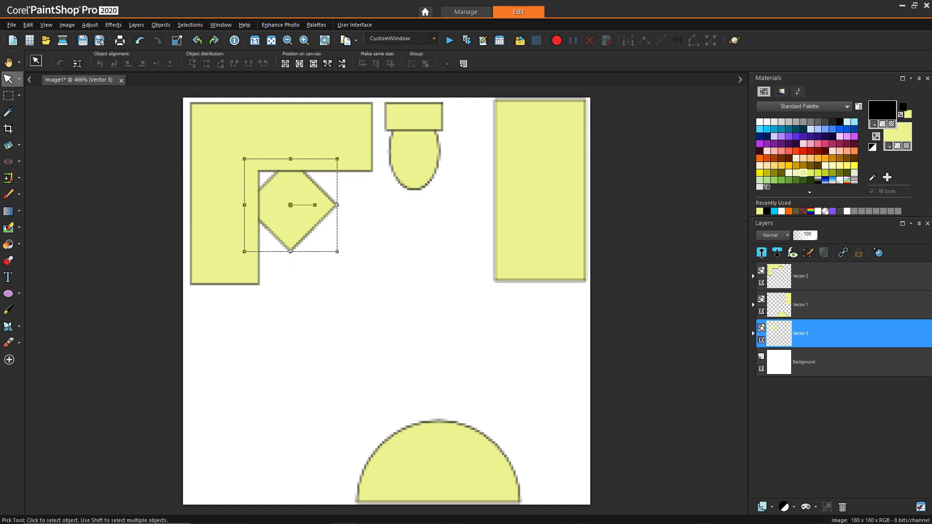
pyautogui.hotkey('shift', 's')
# - Resize the room plan by 443% to 797×797 pixels and zoom out to view it
pyautogui.click(500, 194)
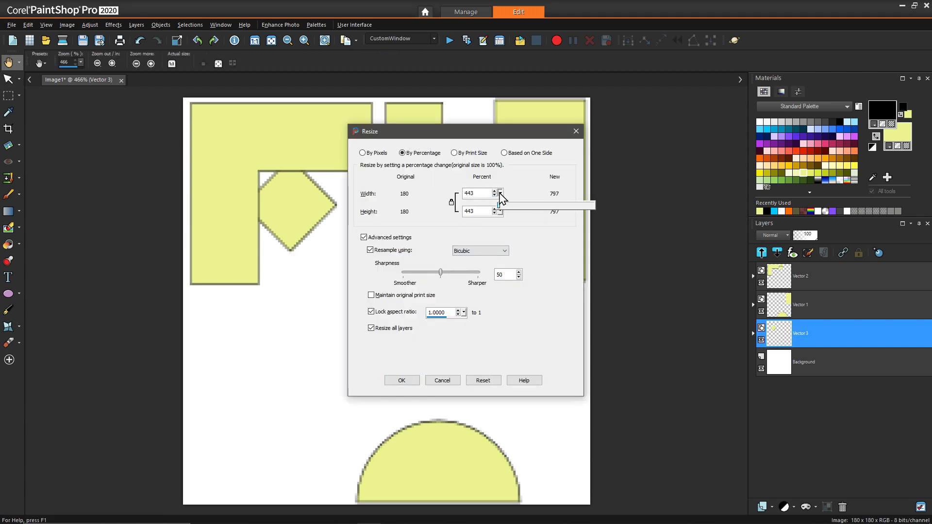
pyautogui.click(401, 380)
pyautogui.scroll(-10, 382, 282)
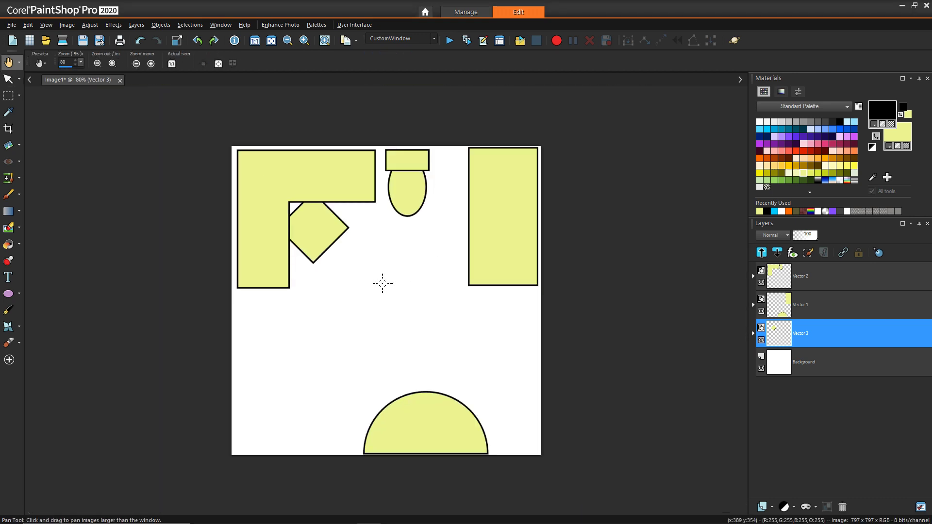